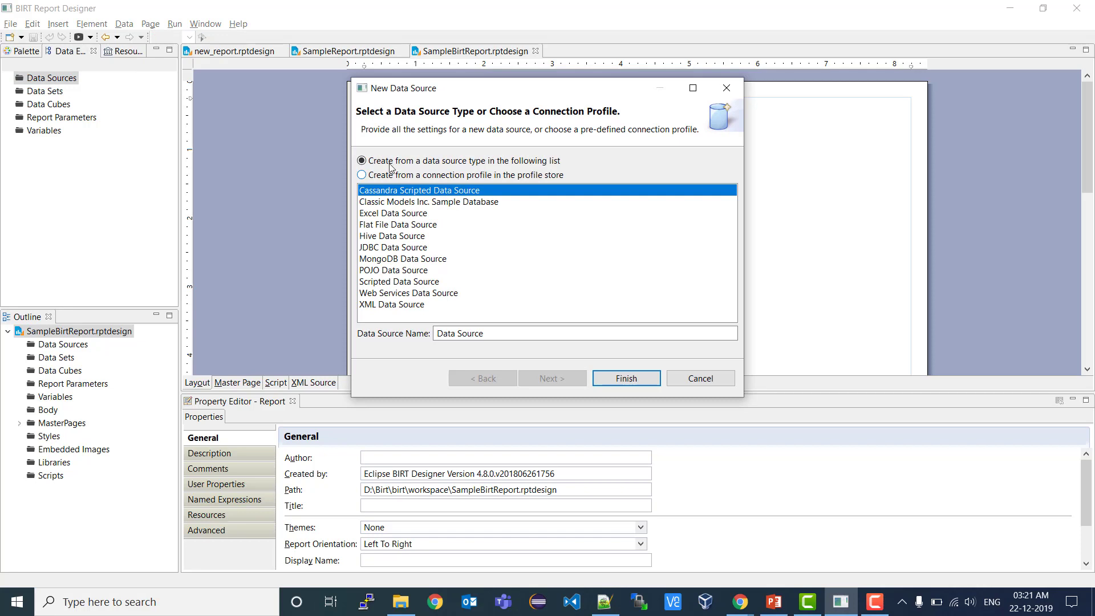
- Choose JDBC Data Source, name it 'Informix Data Source', and continue to the connection profile
click(419, 251)
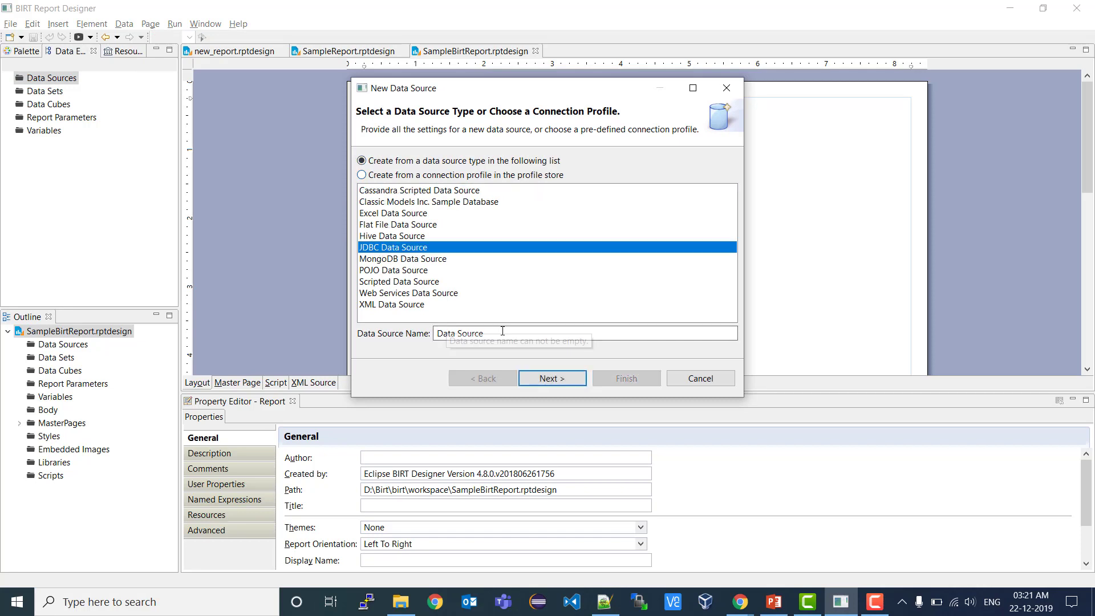
click(437, 333)
text(Informix)
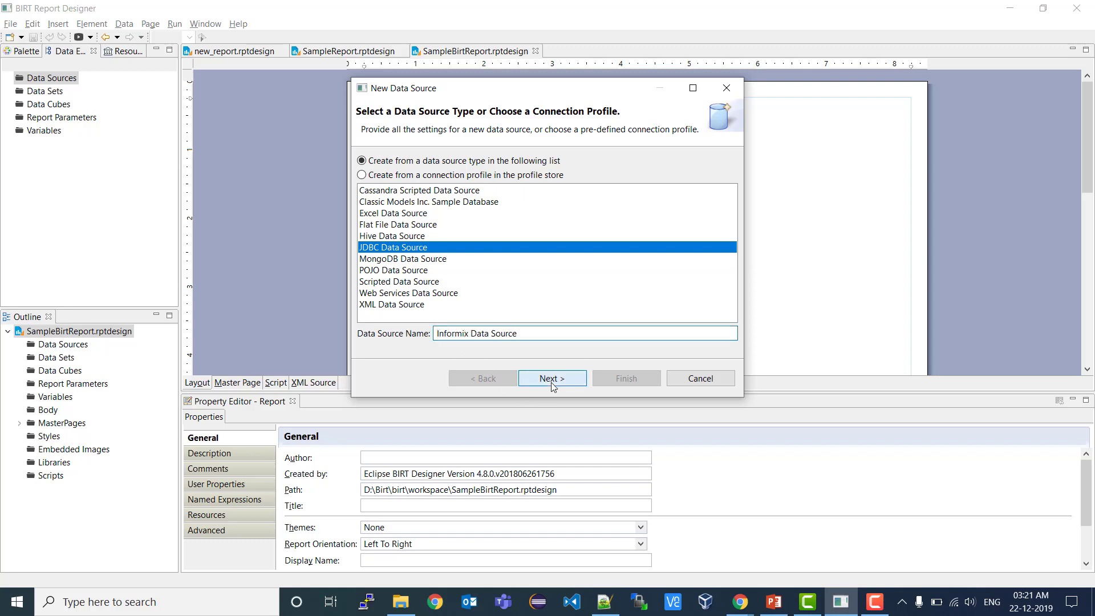
click(551, 379)
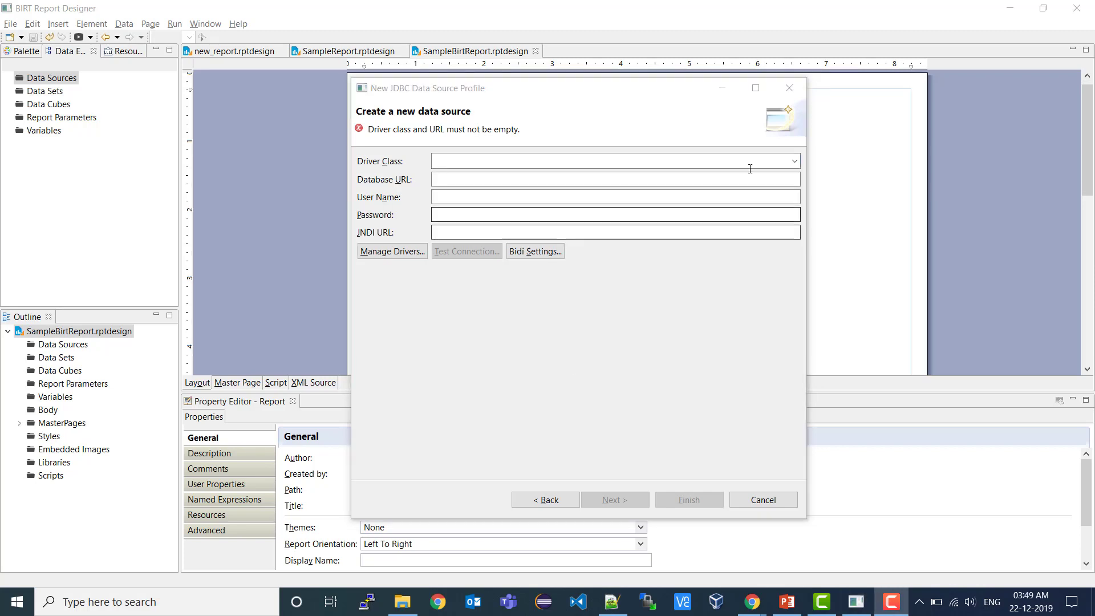
- Register jdbc-4.10.12.jar from C:\Program Files\ifmx as a JDBC driver file
click(794, 161)
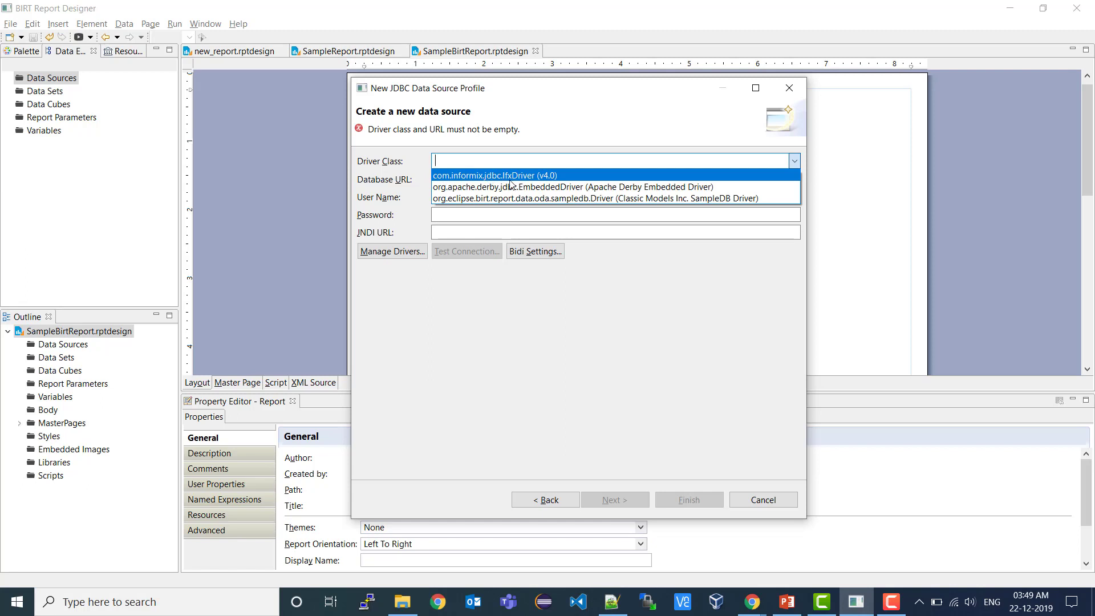
click(574, 335)
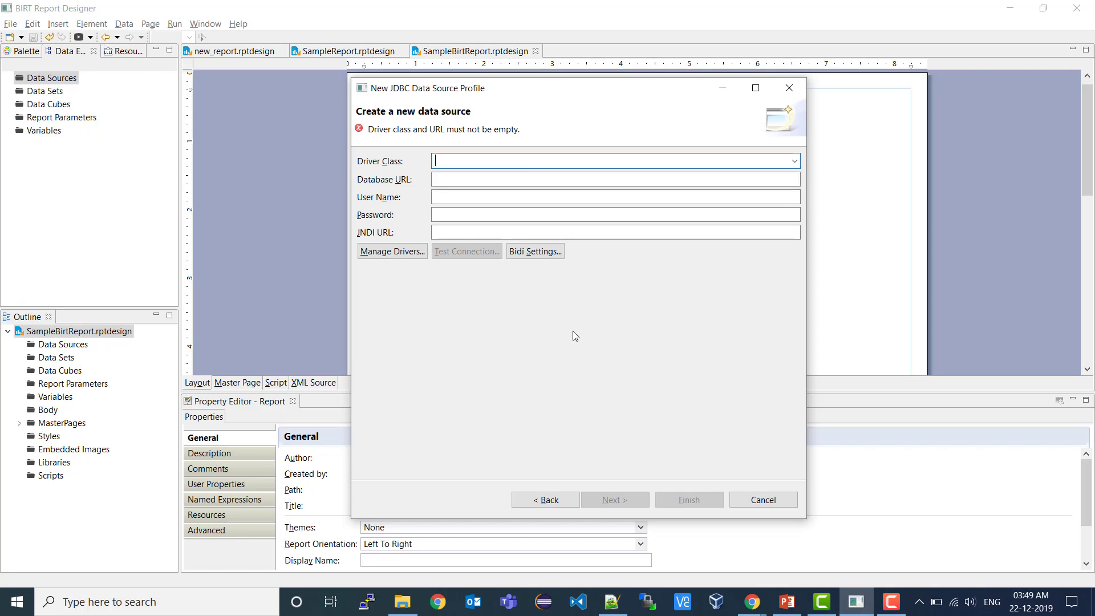
click(381, 254)
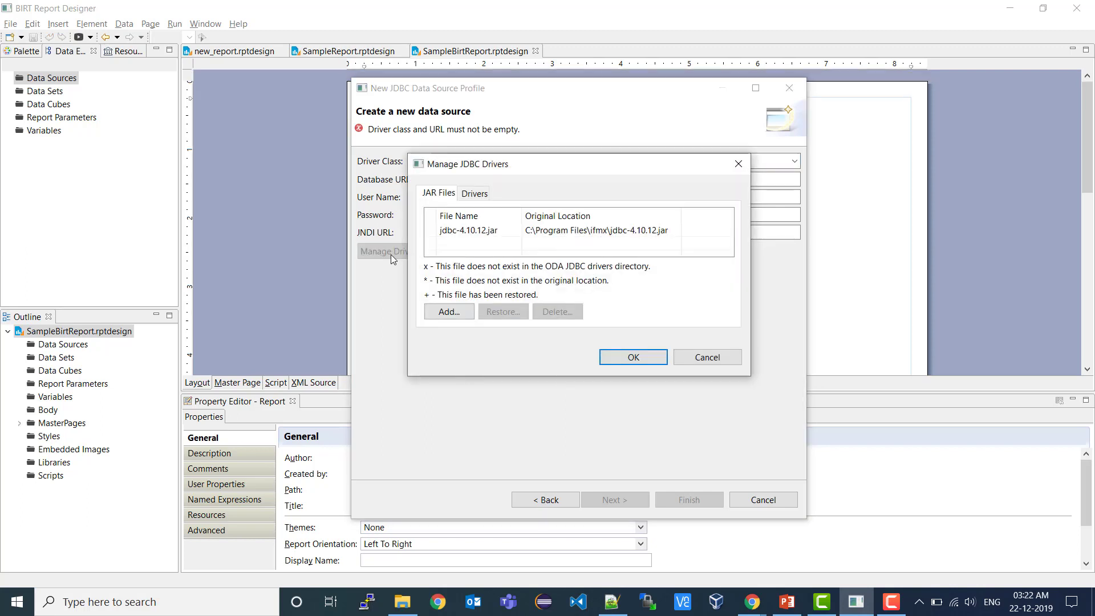
click(448, 312)
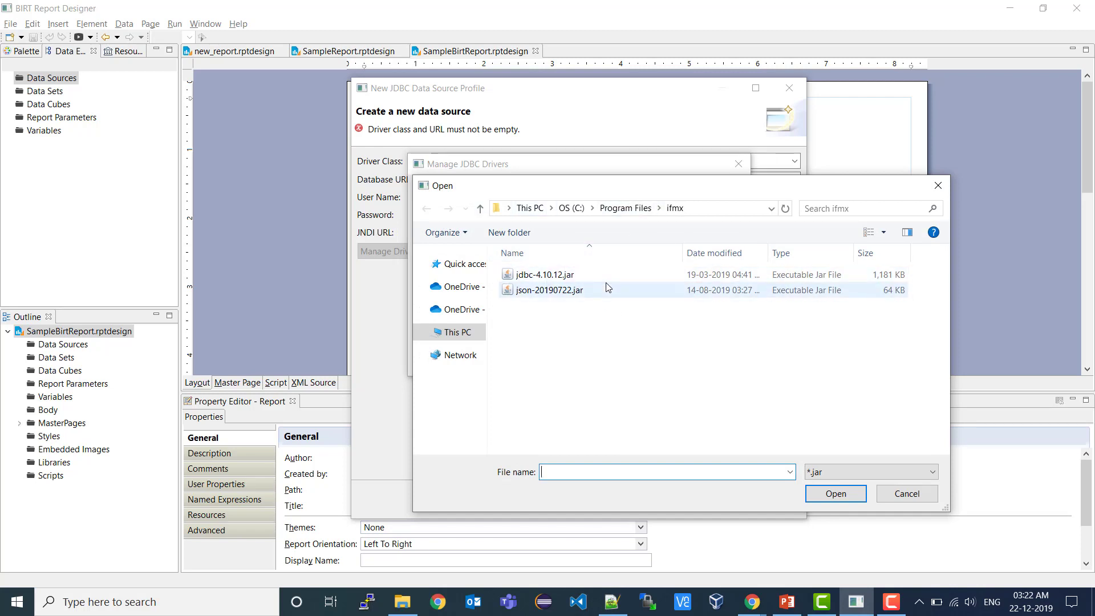
click(564, 278)
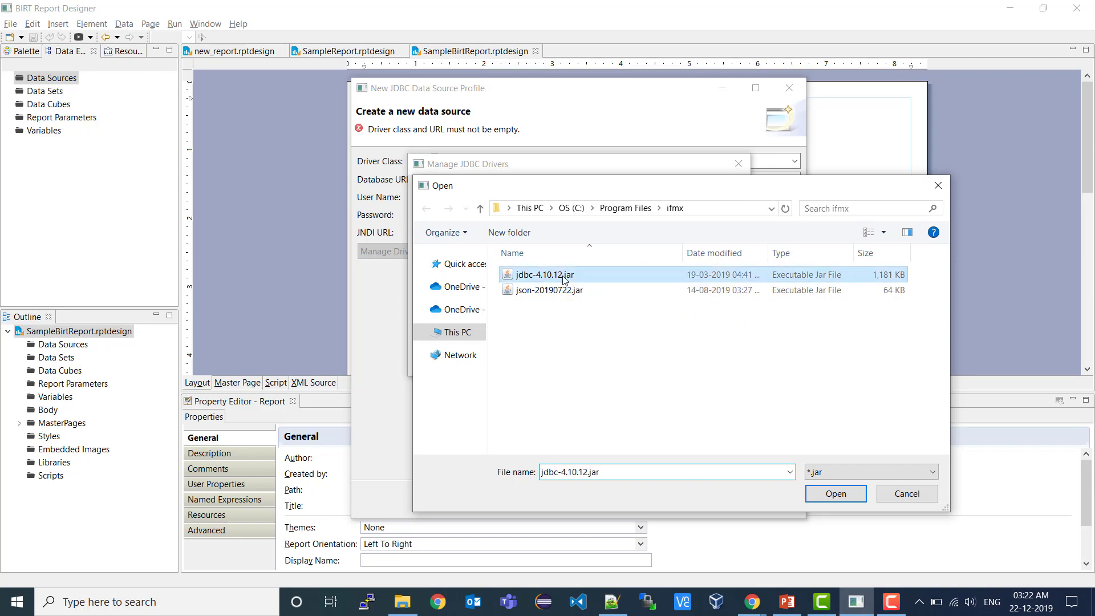
click(836, 493)
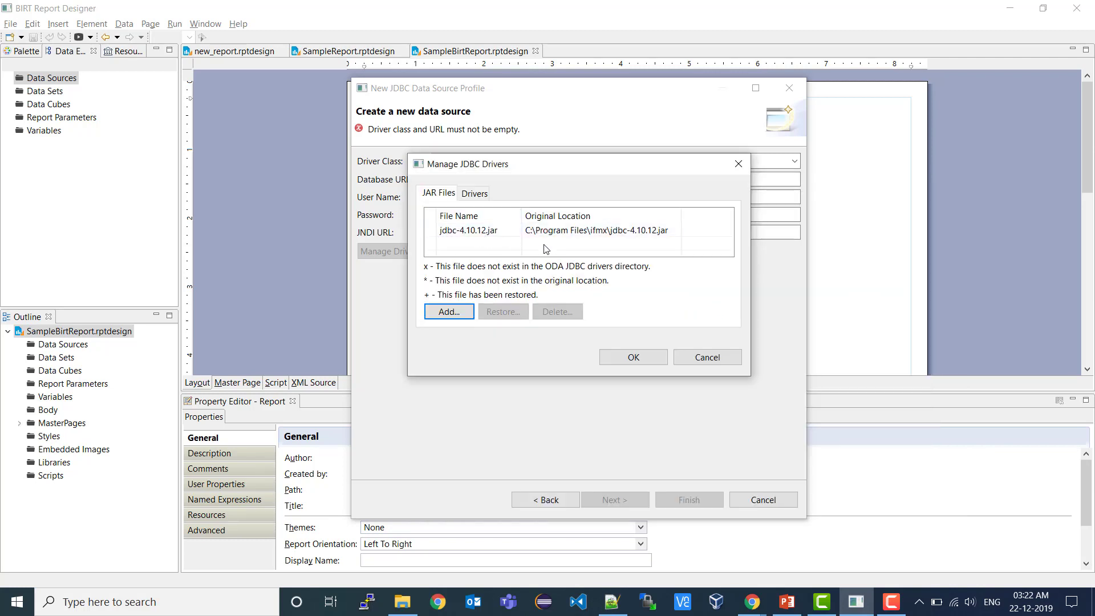
click(702, 367)
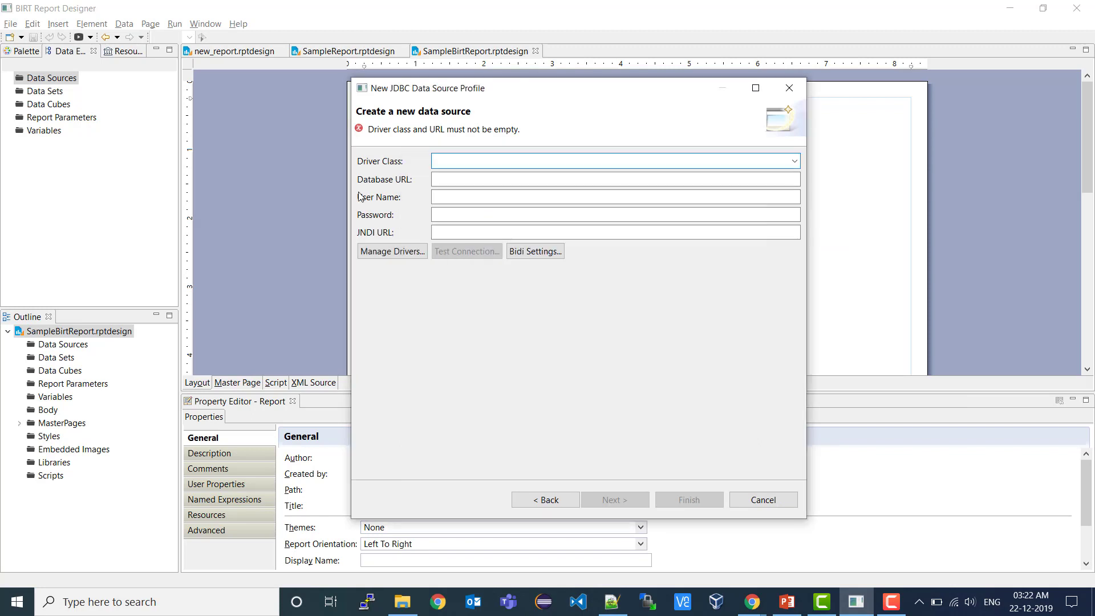
- Set the driver class to com.informix.jdbc.IfxDriver and paste the customer database URL
click(794, 162)
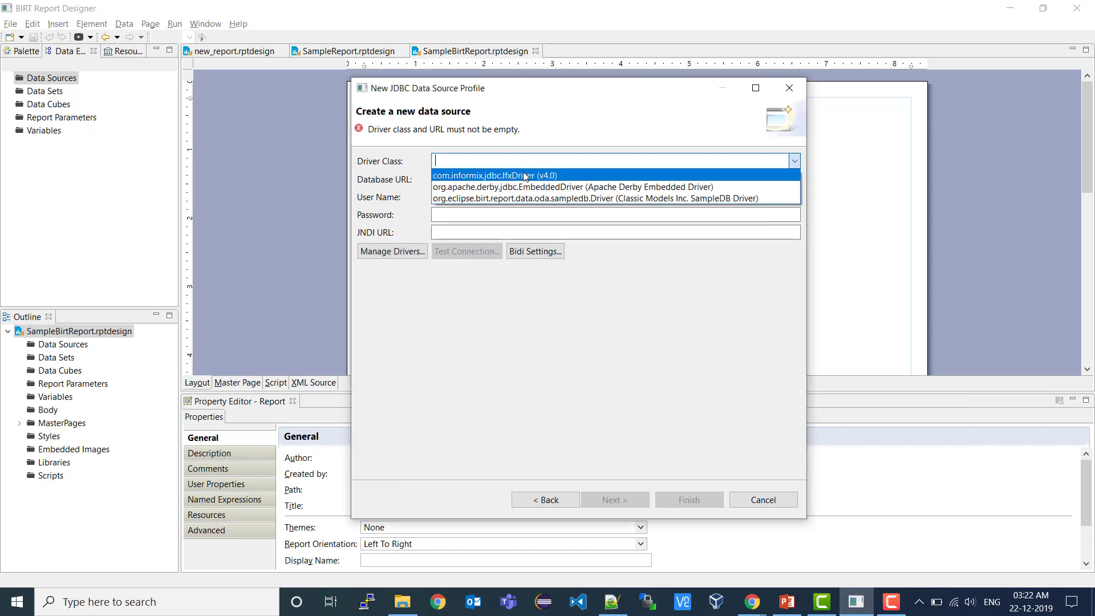
click(525, 176)
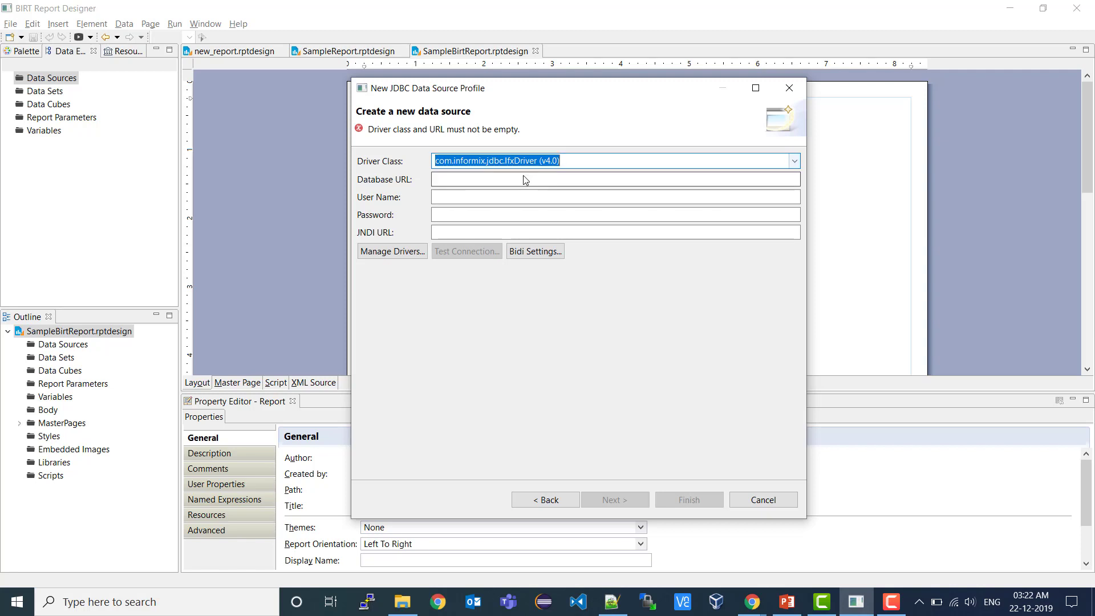
click(458, 180)
text(jdbc:informix-sqli://localhost:9018/customer)
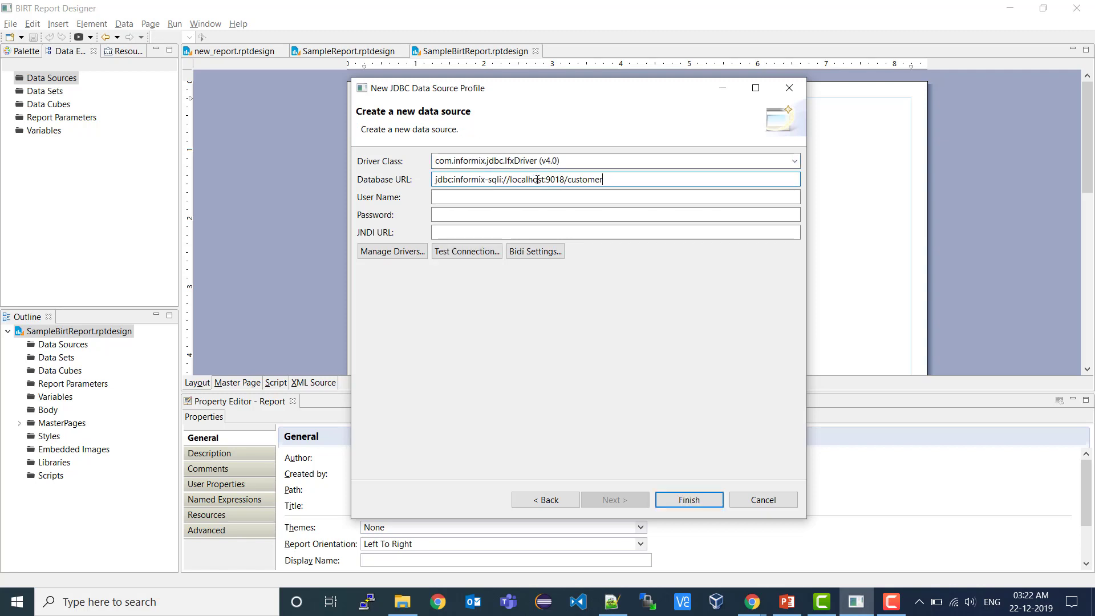
drag(551, 179, 569, 181)
- Enter the database user name and password, test the connection successfully, and finish the data source
click(546, 195)
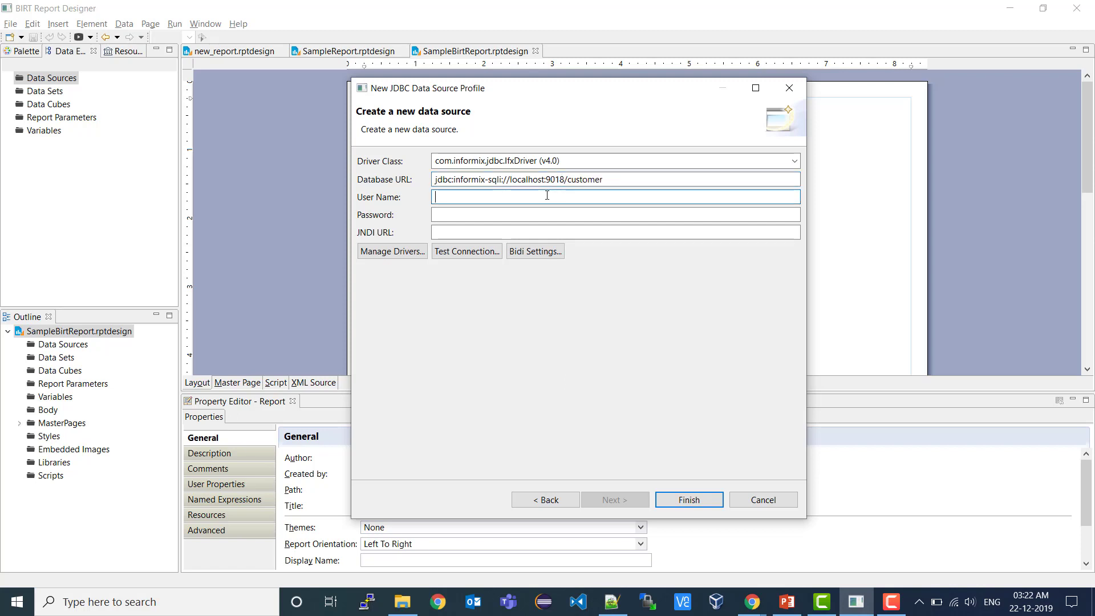
text(informix)
key(Tab)
text(i)
text(•••)
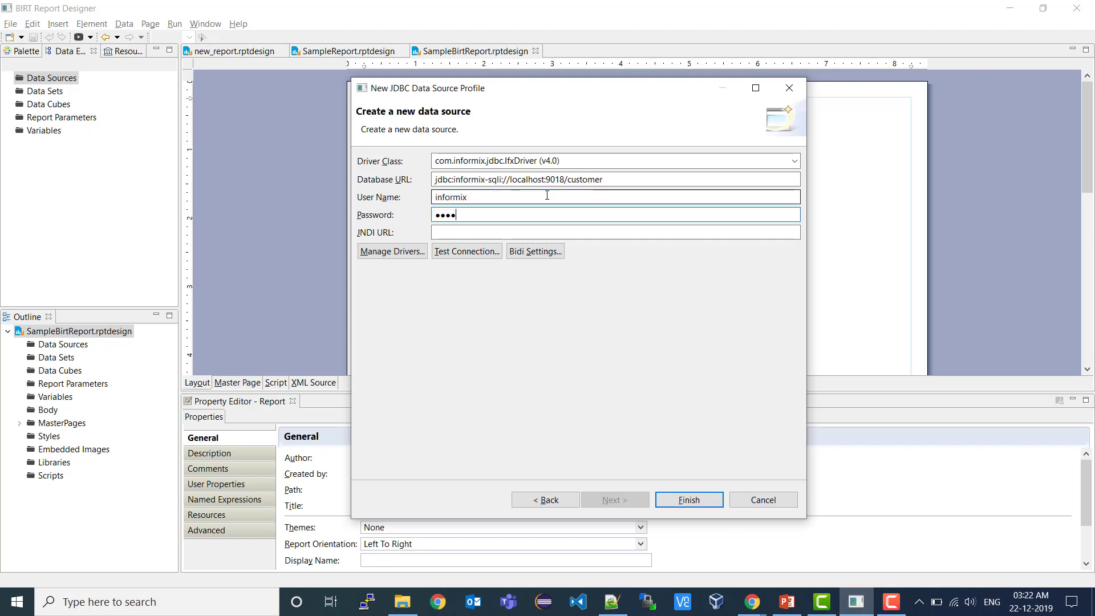
text(•••••••)
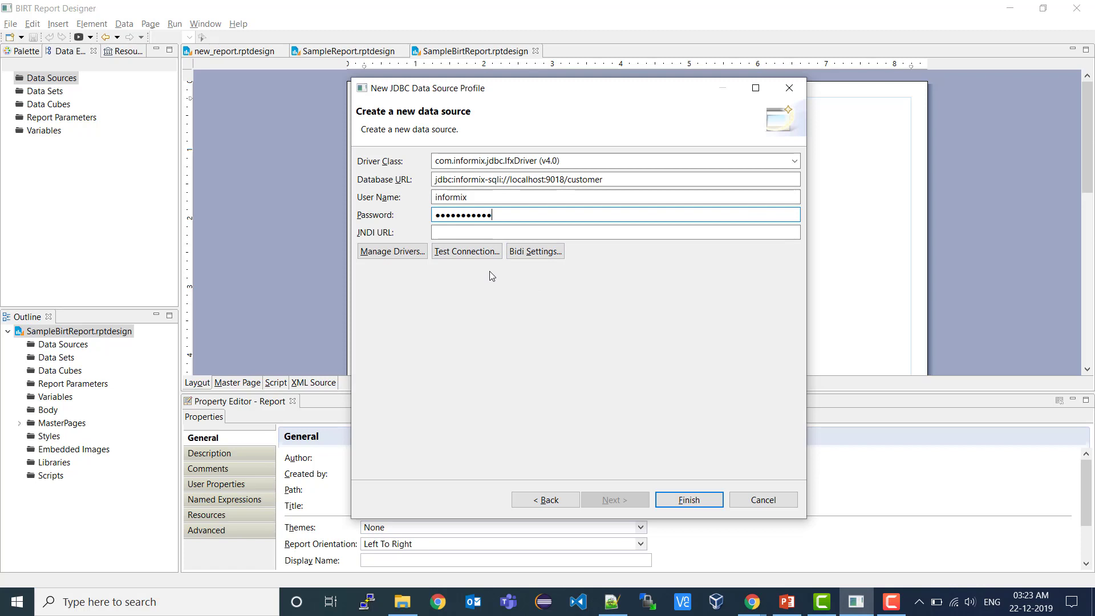
click(466, 252)
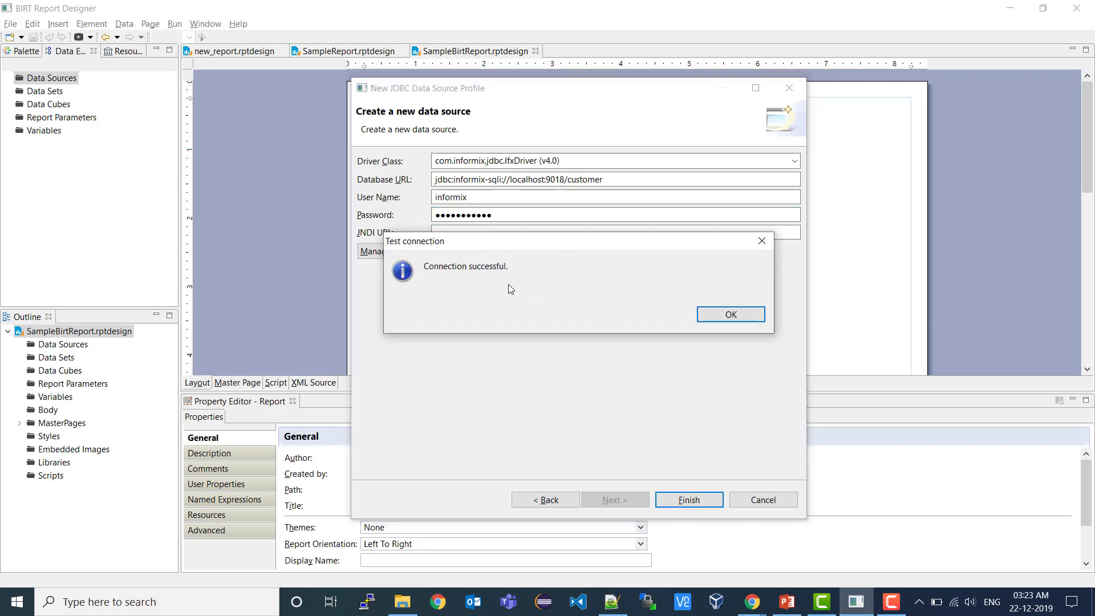
click(726, 314)
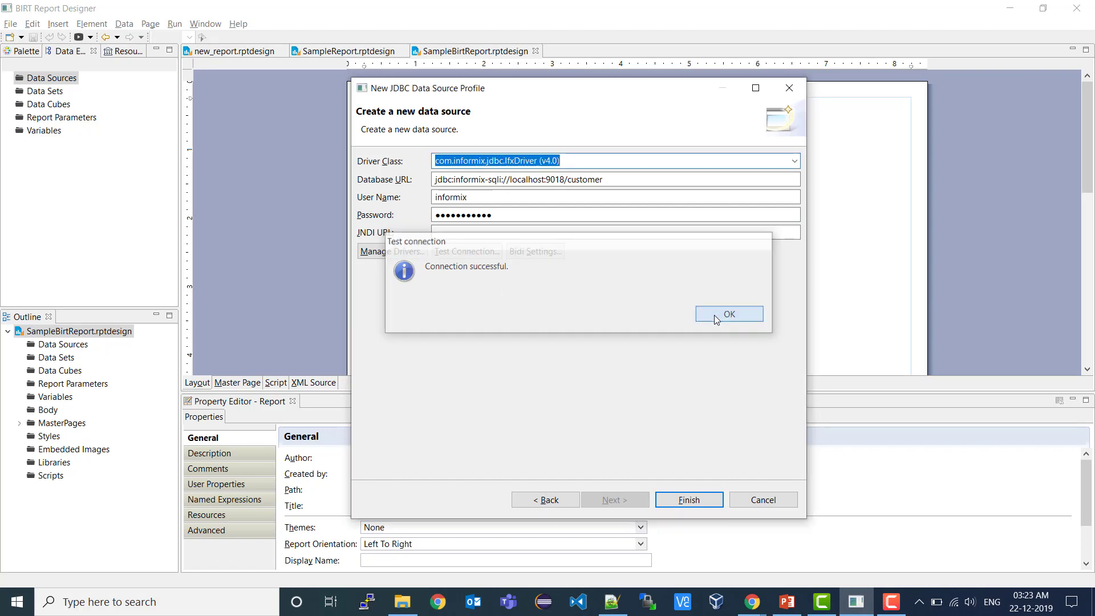
click(689, 499)
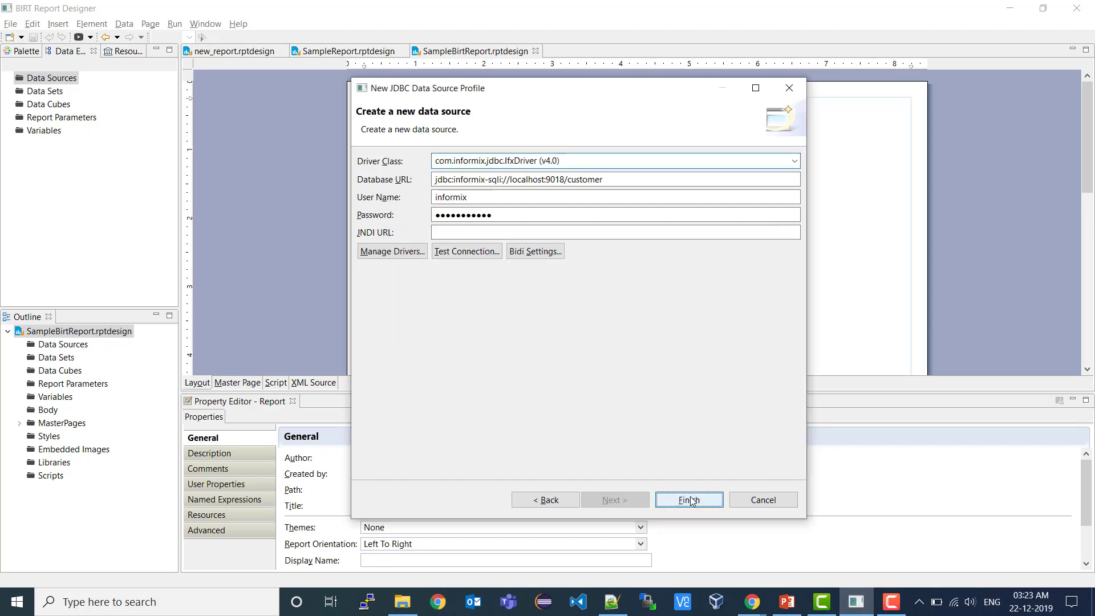
click(31, 107)
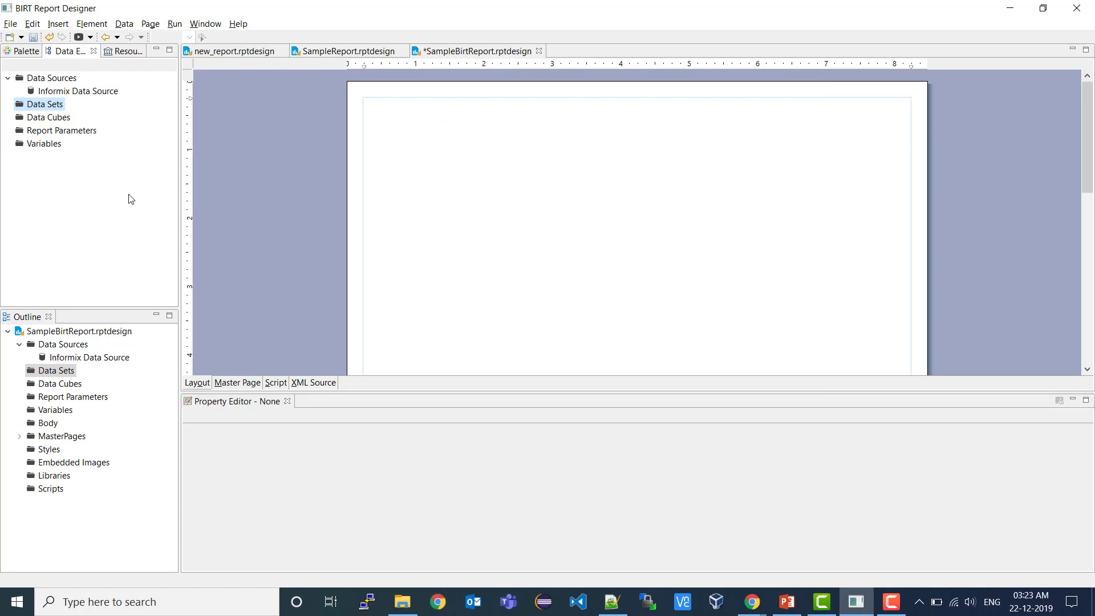
- Start a new data set named 'Informix Data Set' on Informix Data Source
right_click(37, 108)
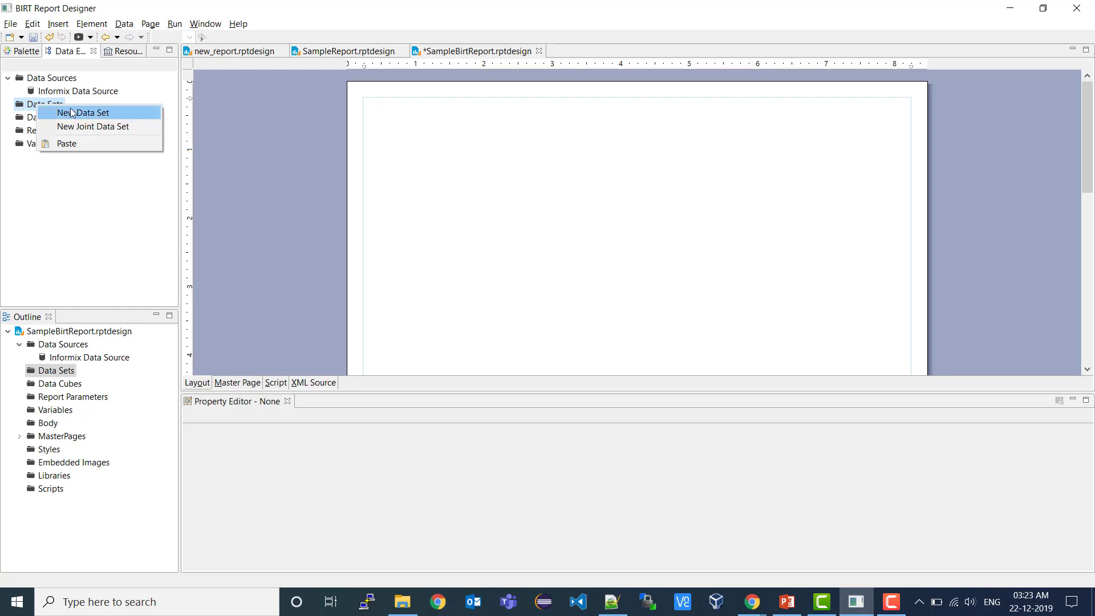
click(95, 113)
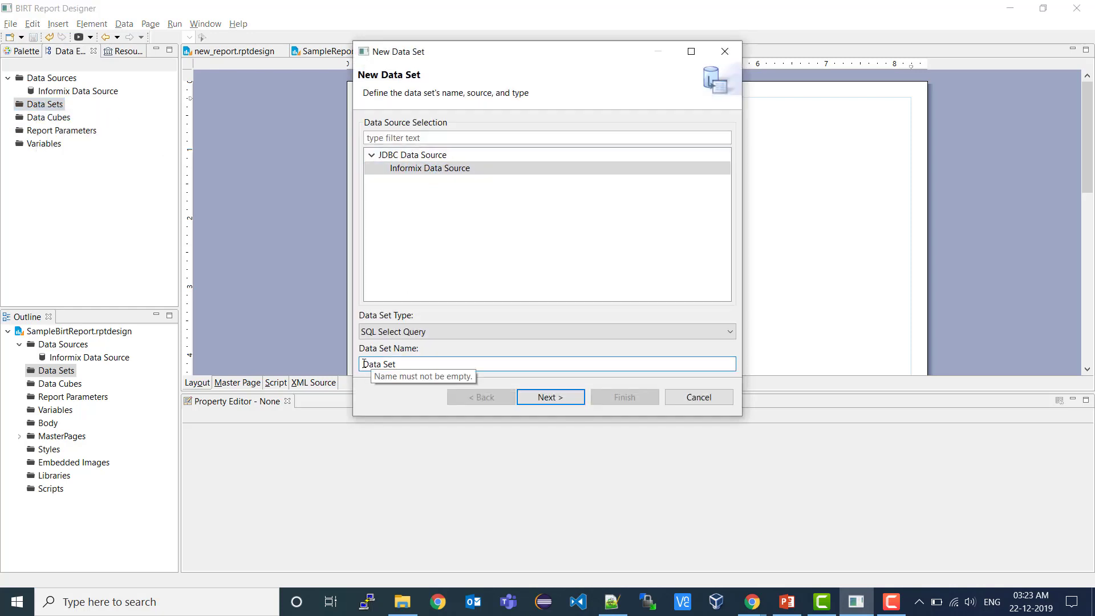
text(Informix)
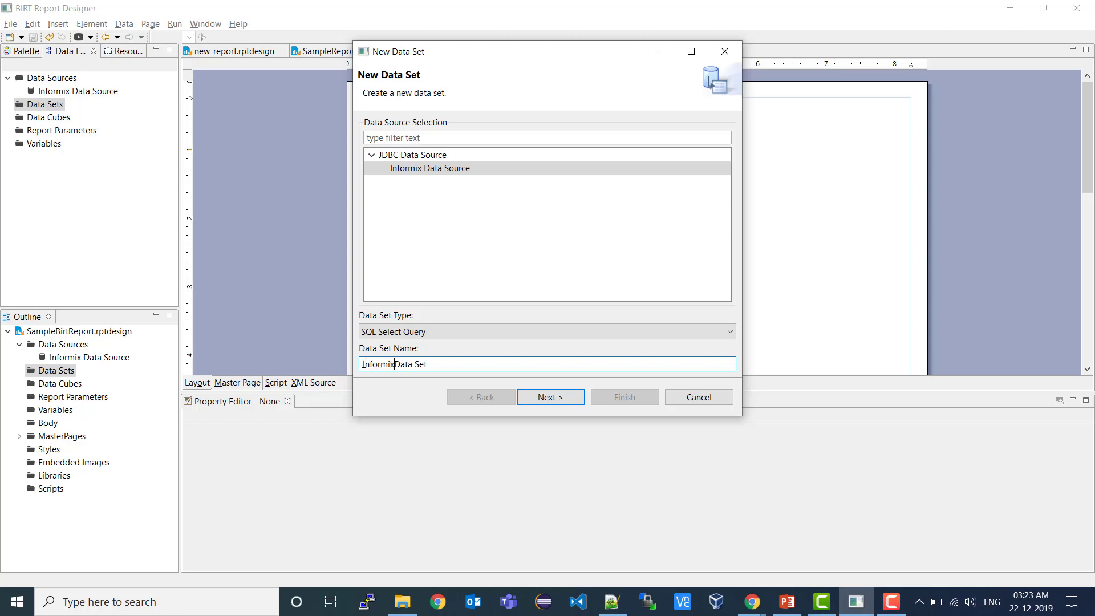
click(555, 402)
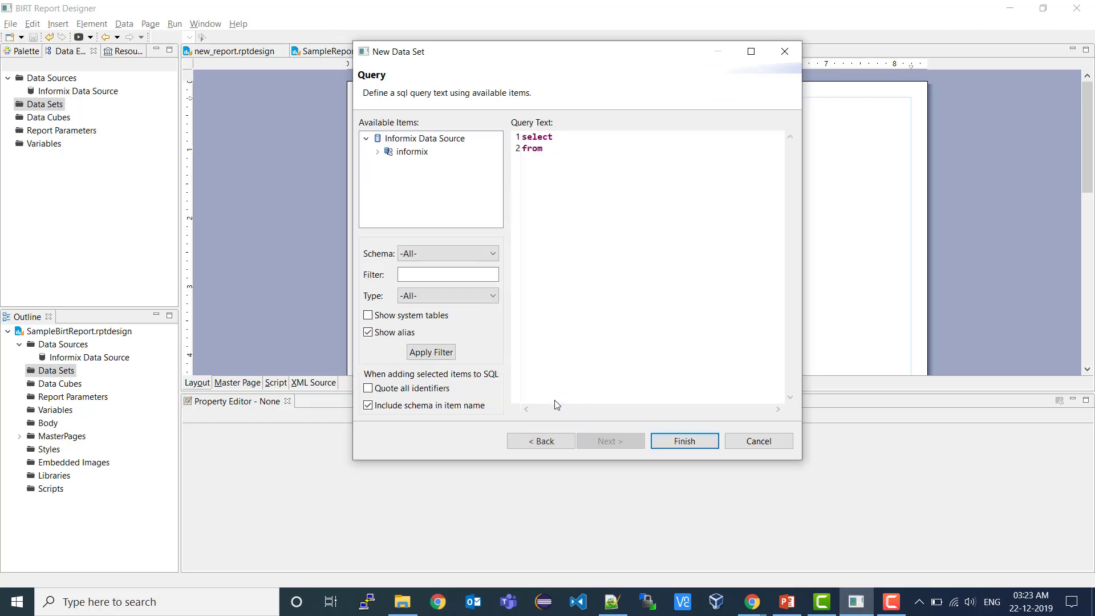
- Build the query select * from informix.customer_info and finish the data set
click(376, 152)
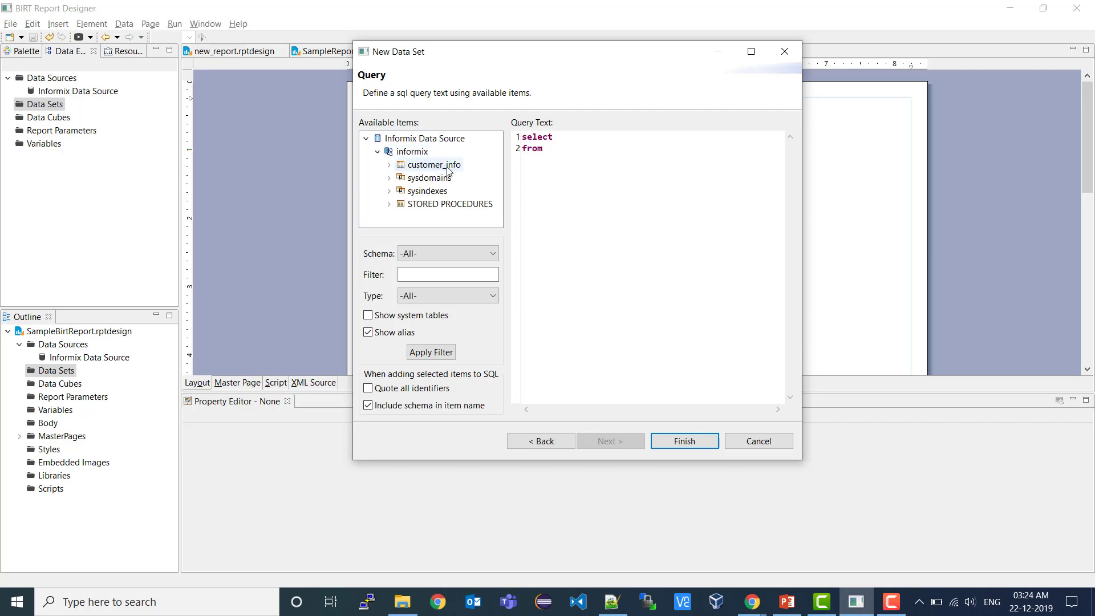
click(447, 167)
click(389, 165)
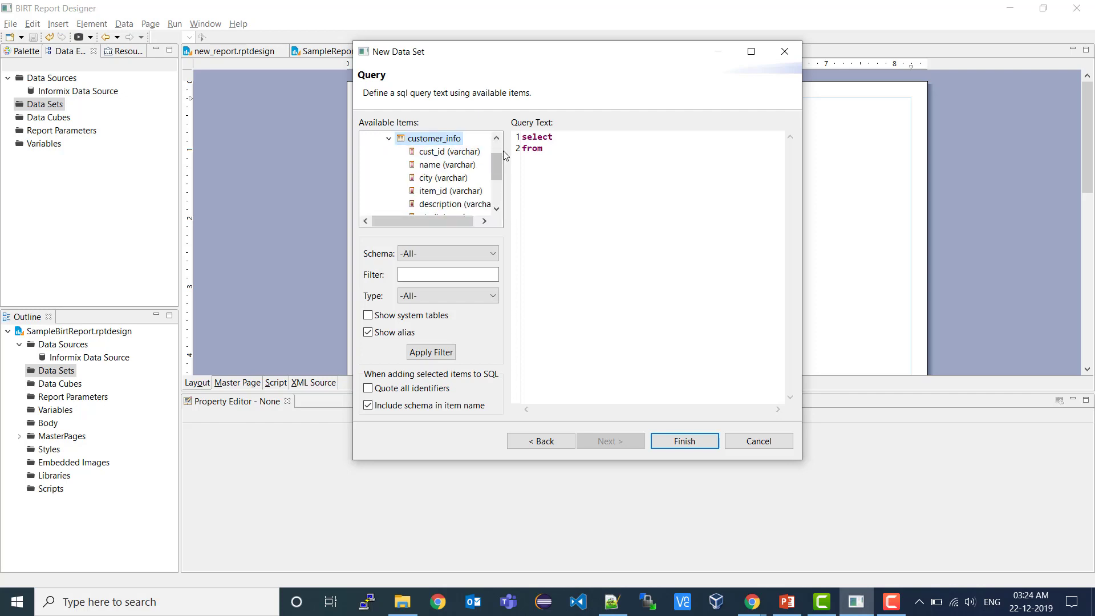
drag(502, 227, 555, 170)
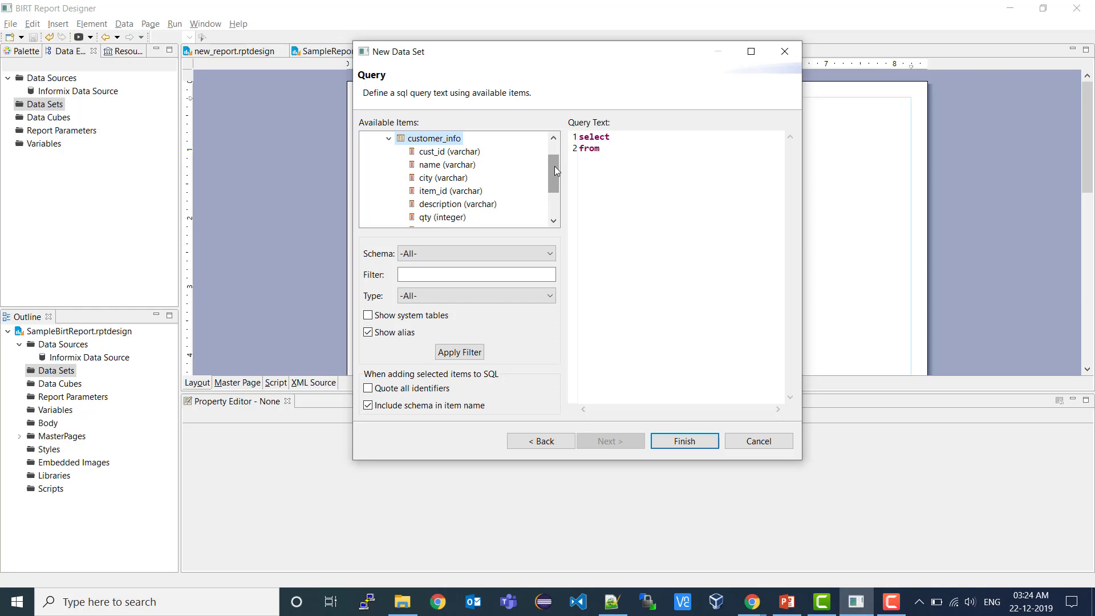
drag(554, 169, 554, 171)
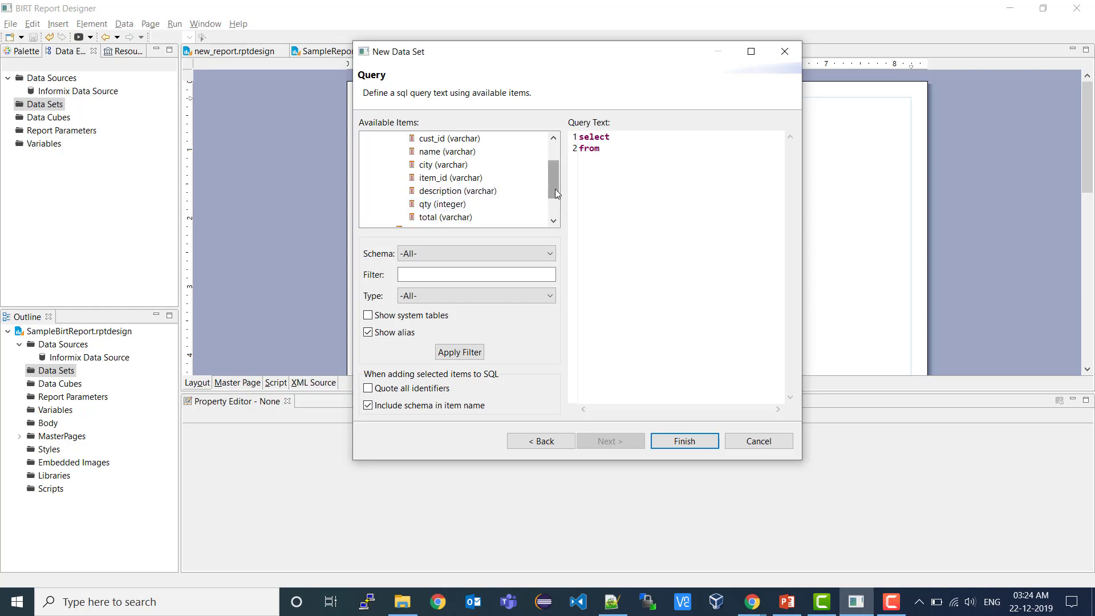
drag(555, 189, 554, 162)
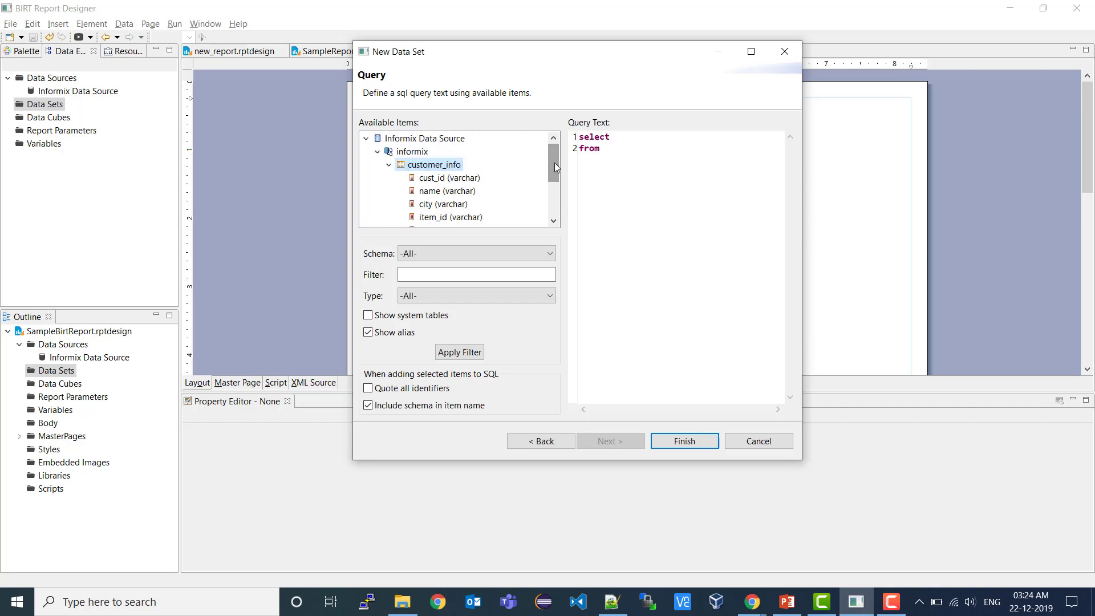
mouse_move(554, 163)
mouse_down()
mouse_move(554, 181)
mouse_move(557, 159)
mouse_up()
click(634, 141)
double_click(455, 166)
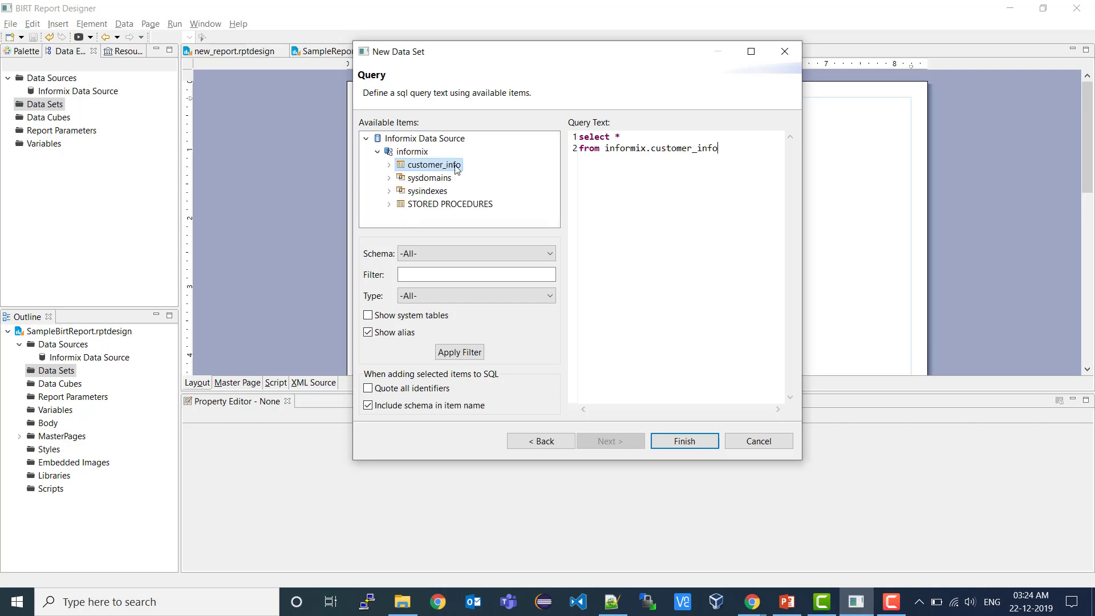
click(674, 445)
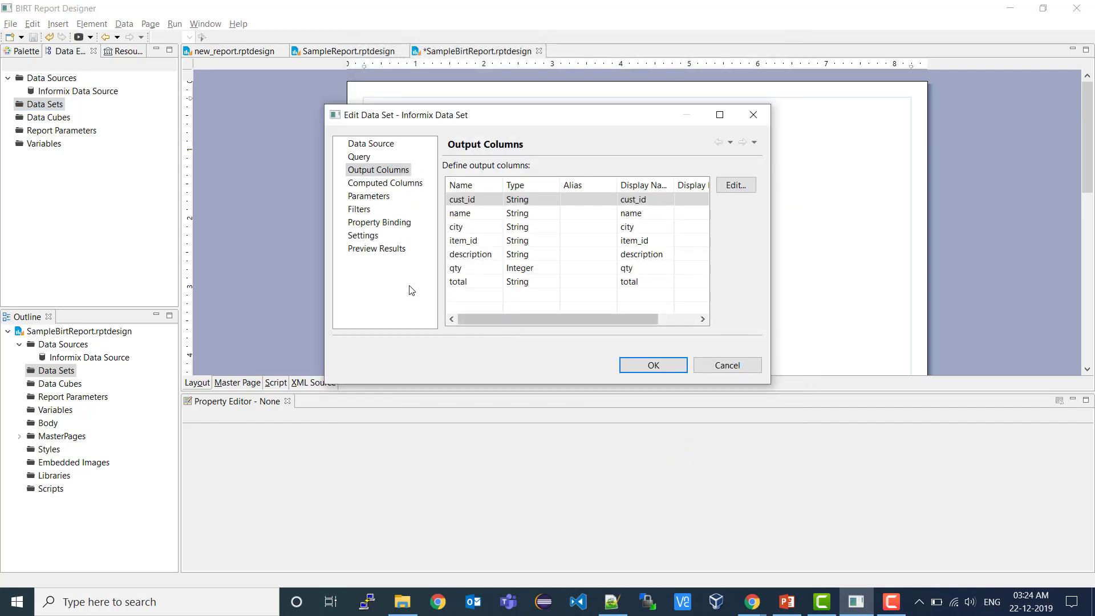
- Preview the Informix Data Set's five records across all seven columns, then confirm with OK
click(377, 249)
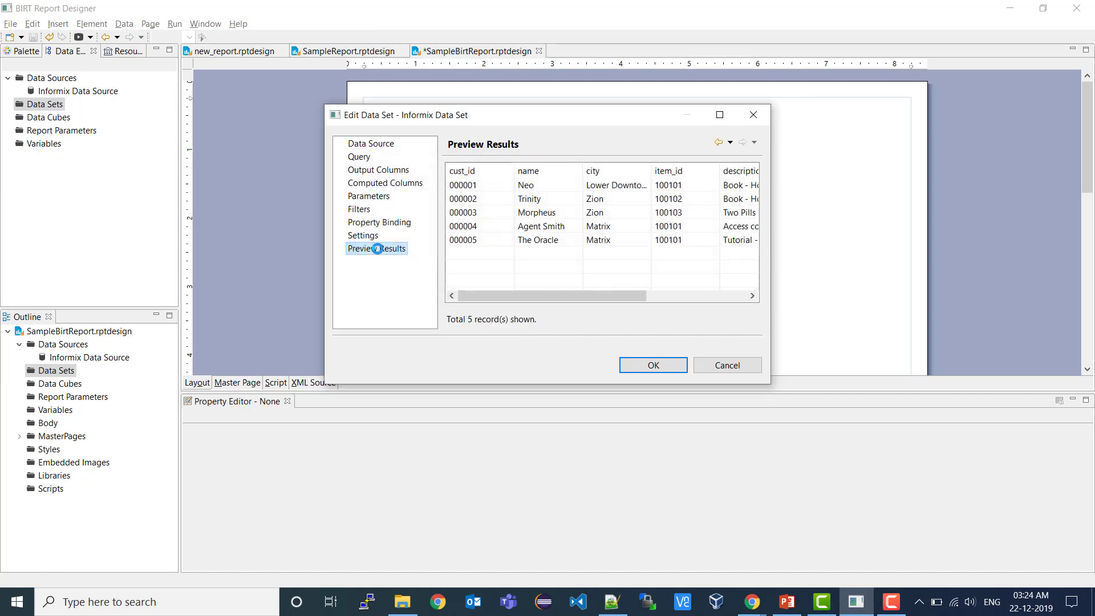
drag(770, 219, 1035, 228)
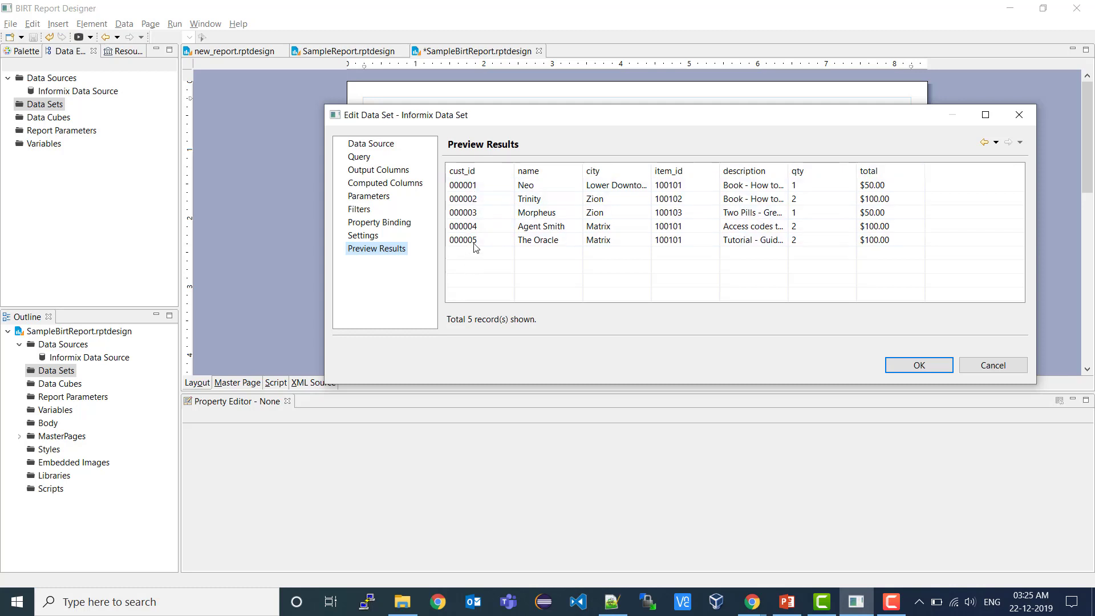
click(919, 365)
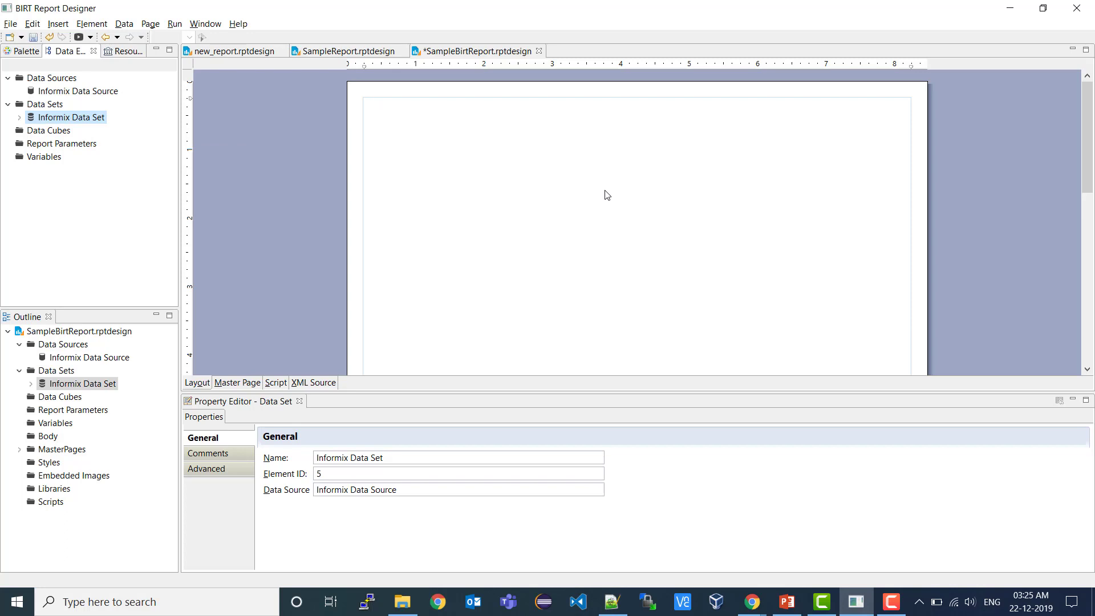
- Show the Palette of report items
click(19, 54)
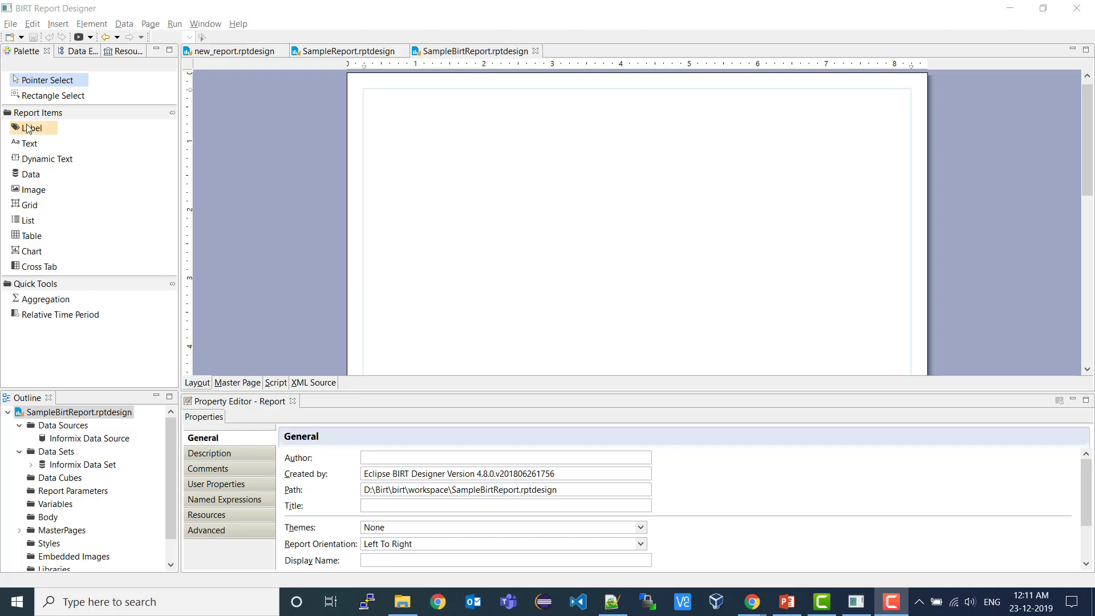
- Place a label at the top of the report reading 'Customer Information'
drag(30, 127, 482, 101)
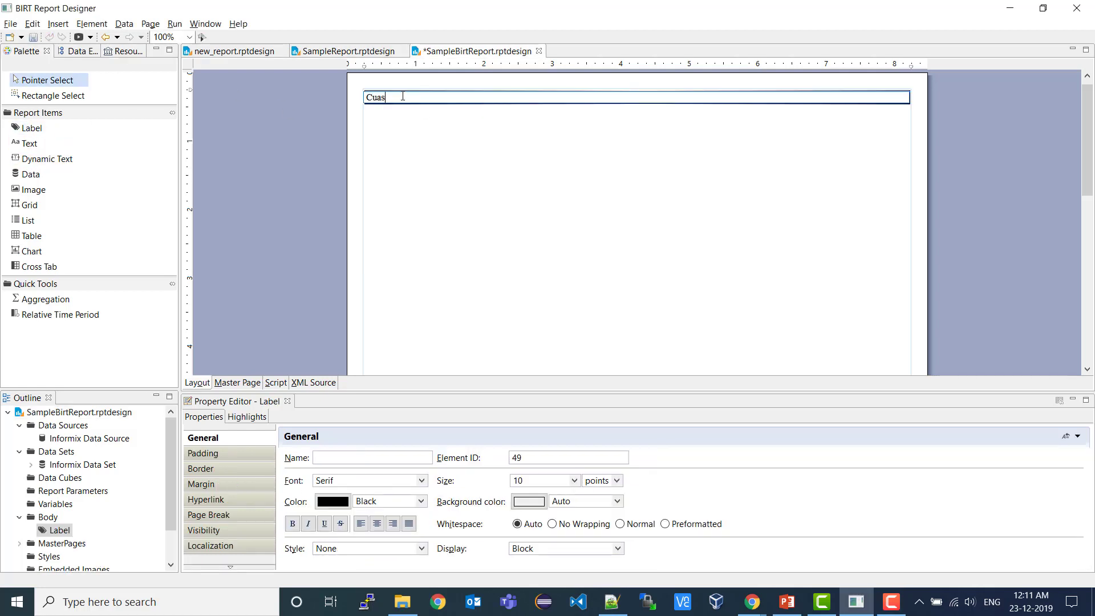
text(Cuas)
key(BackSpace)
key(BackSpace)
text(stomer Information)
- Format the title with a purple background and white, bold, centered text
click(528, 502)
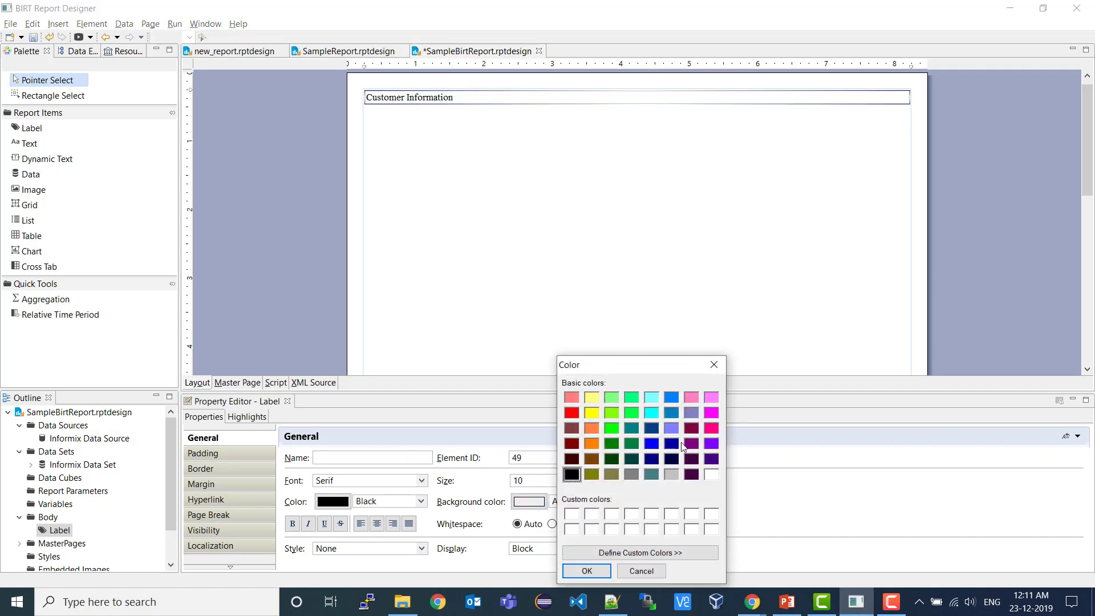
click(712, 444)
click(592, 570)
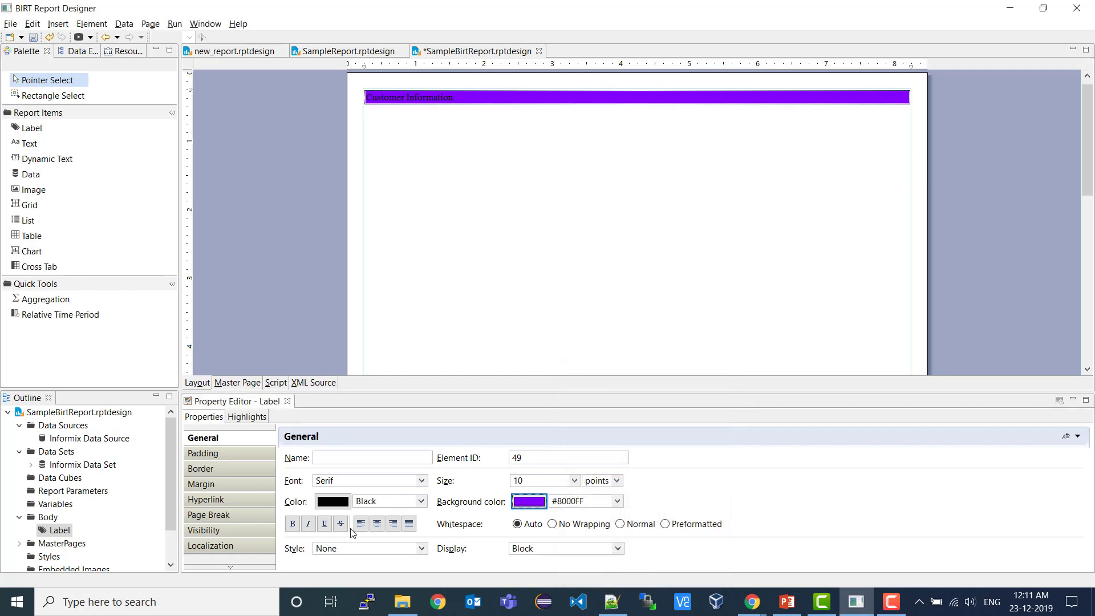
click(333, 502)
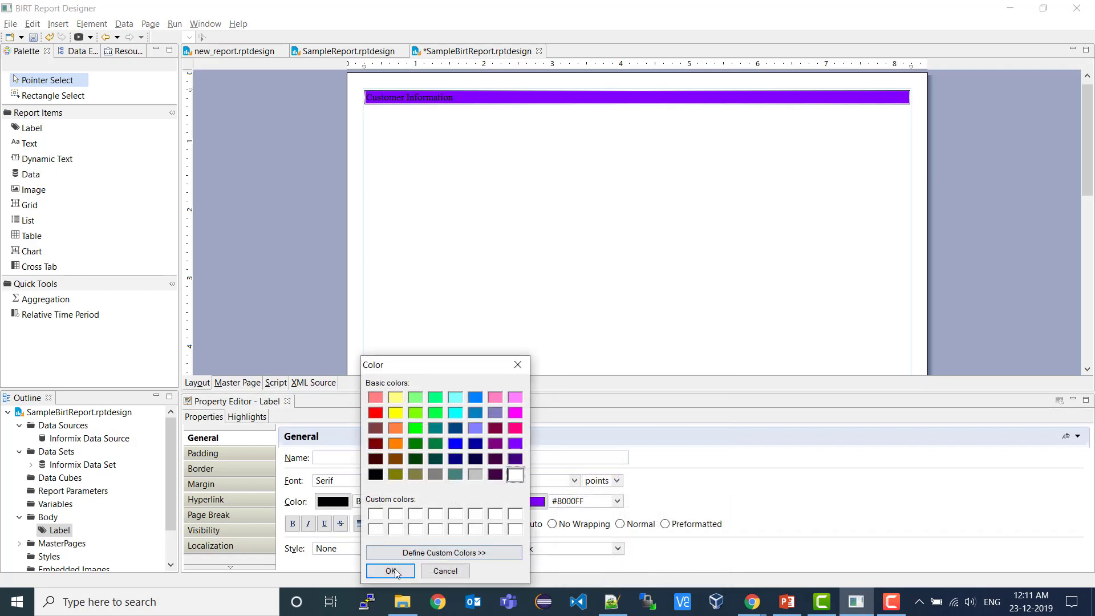
click(391, 570)
click(292, 523)
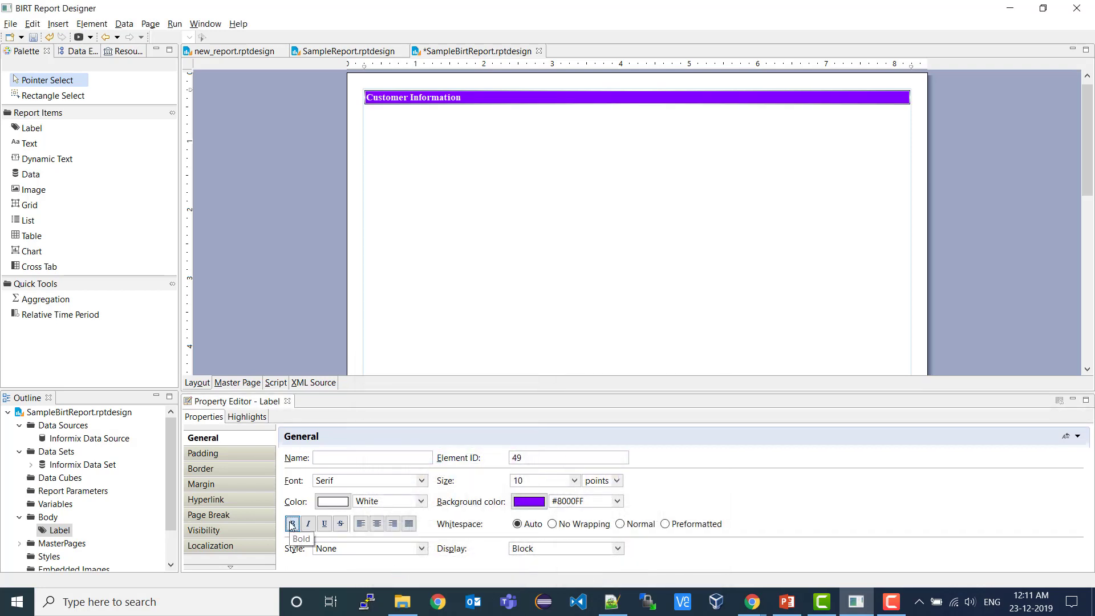
click(379, 524)
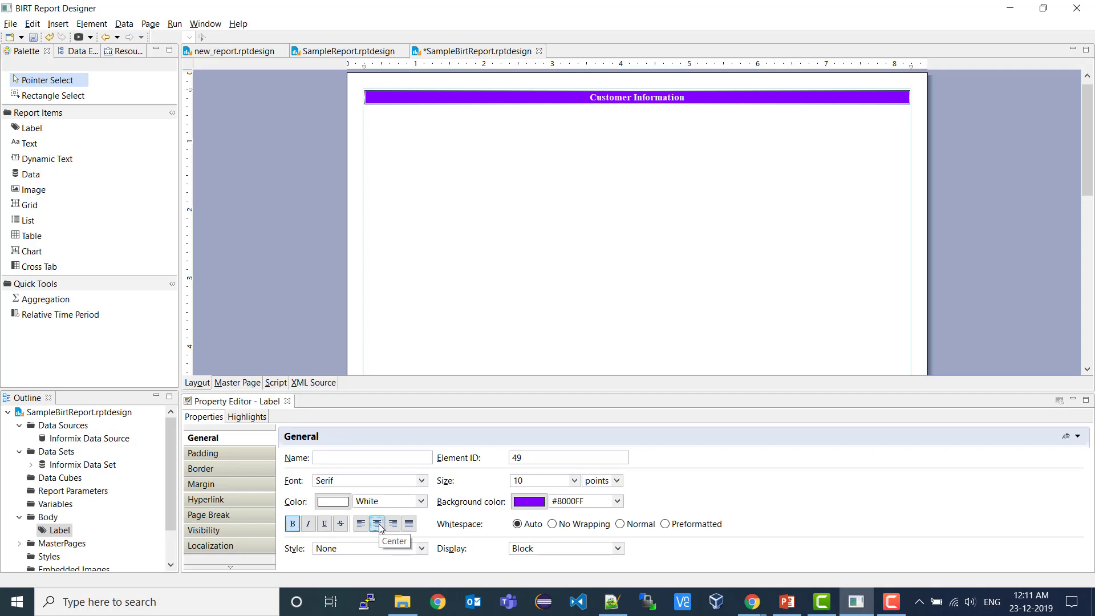
click(452, 163)
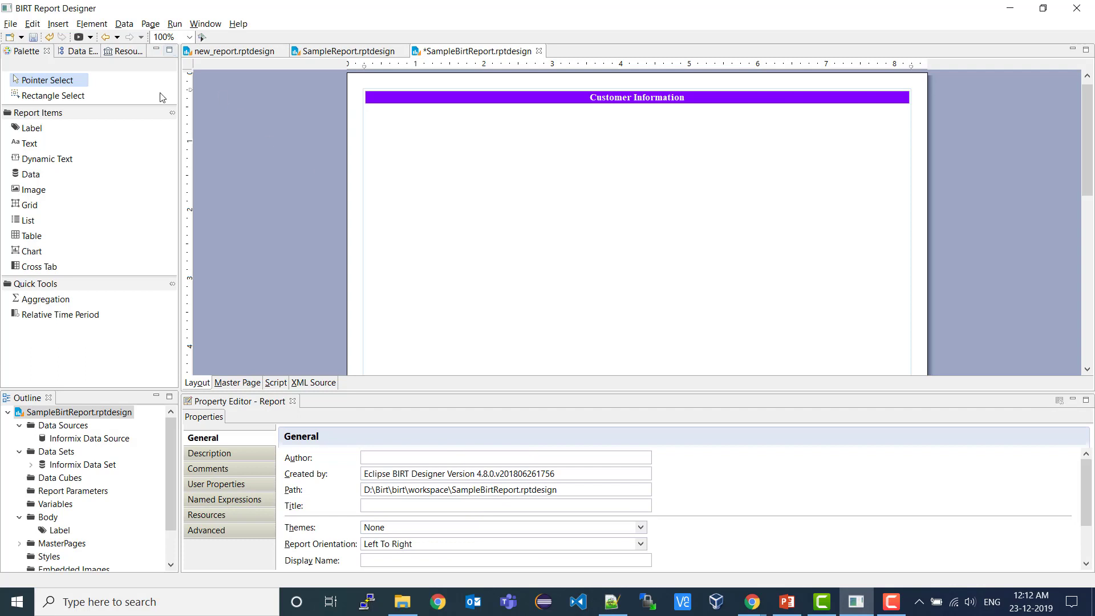
- Insert a table with 6 columns into the report
click(59, 24)
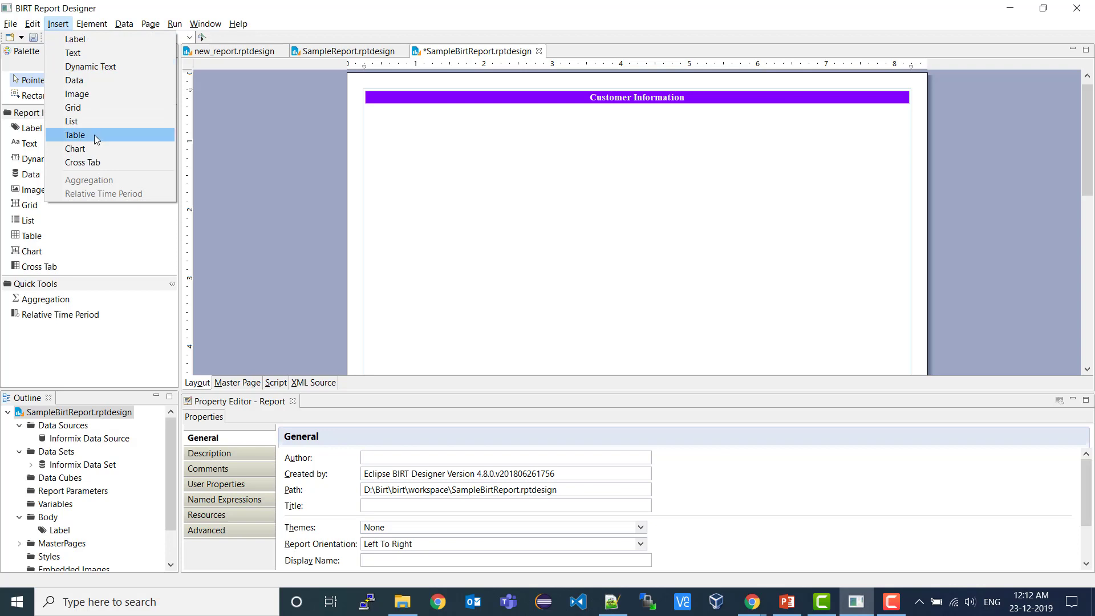
click(646, 220)
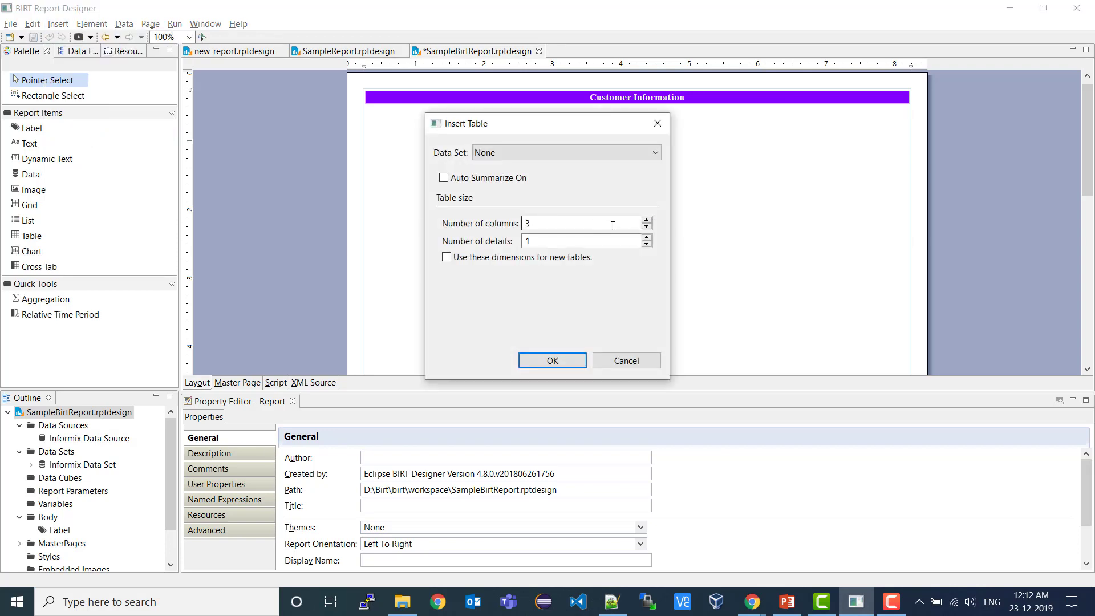
click(646, 220)
click(646, 220)
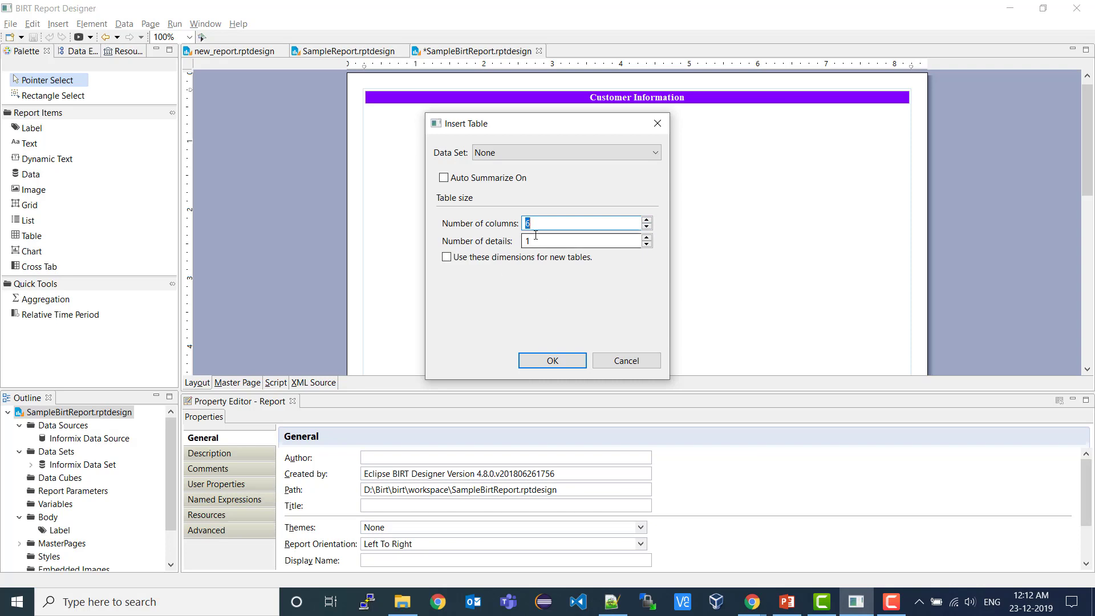
click(550, 362)
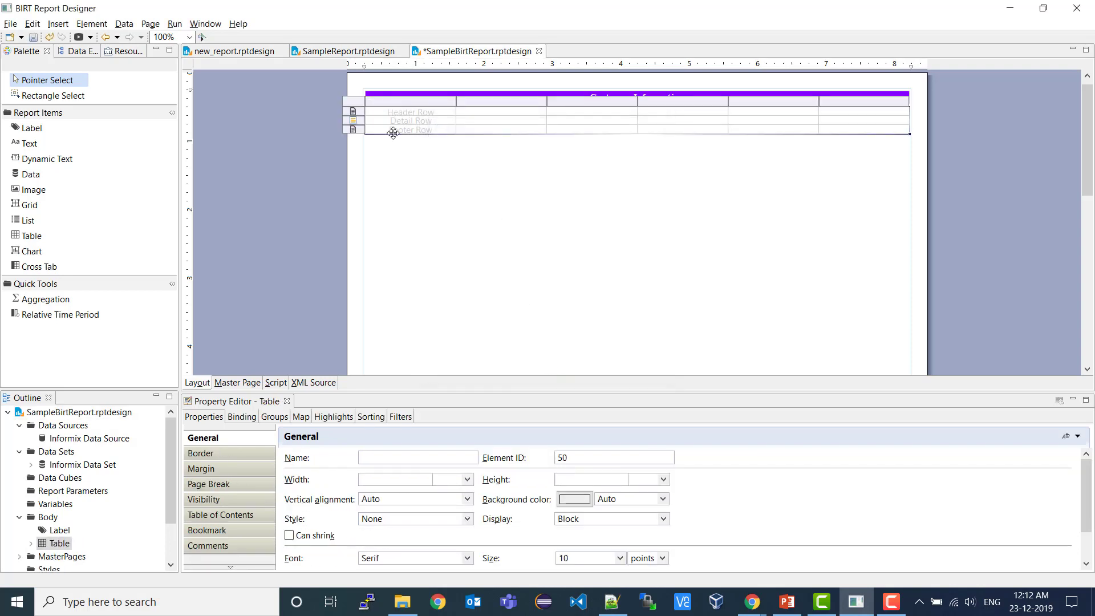
- Drag cust_id, name, item_id, description, qty and total from Informix Data Set into the columns
click(72, 53)
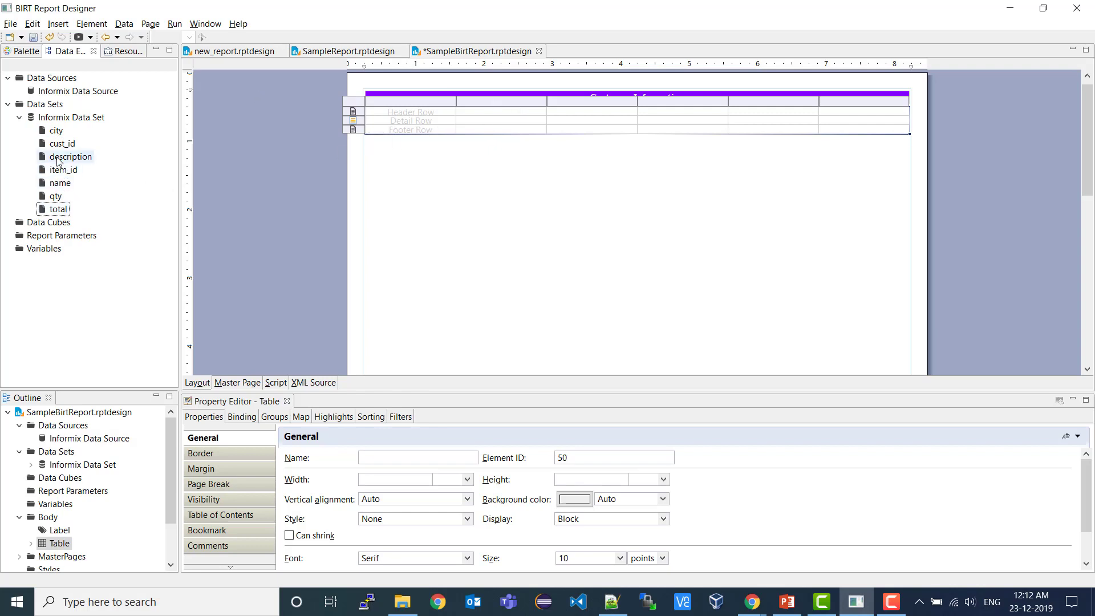
drag(62, 144, 399, 129)
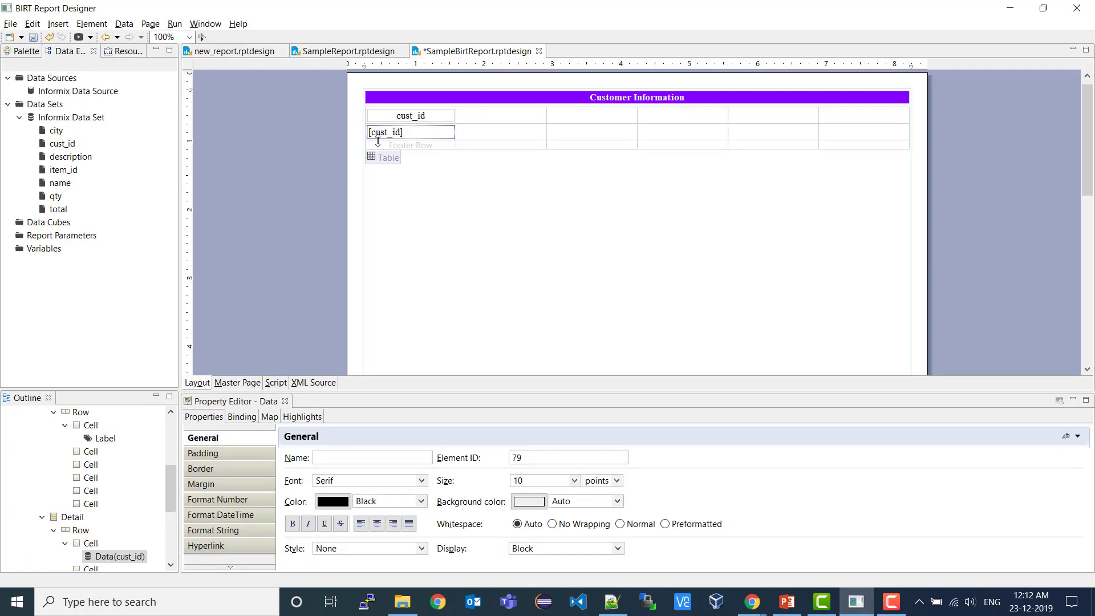
drag(60, 182, 509, 135)
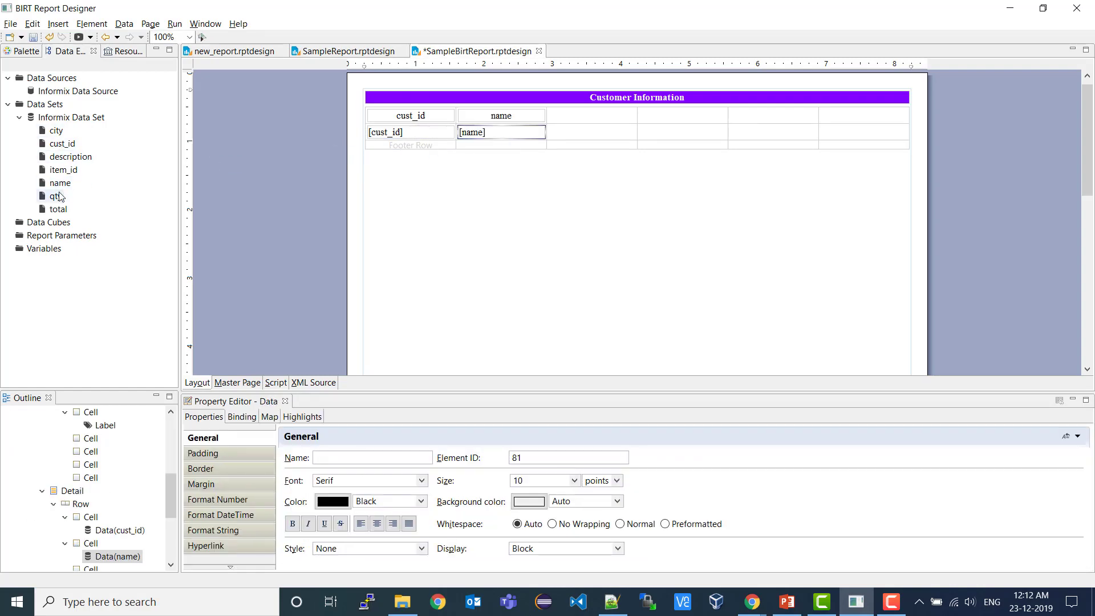
drag(63, 169, 679, 134)
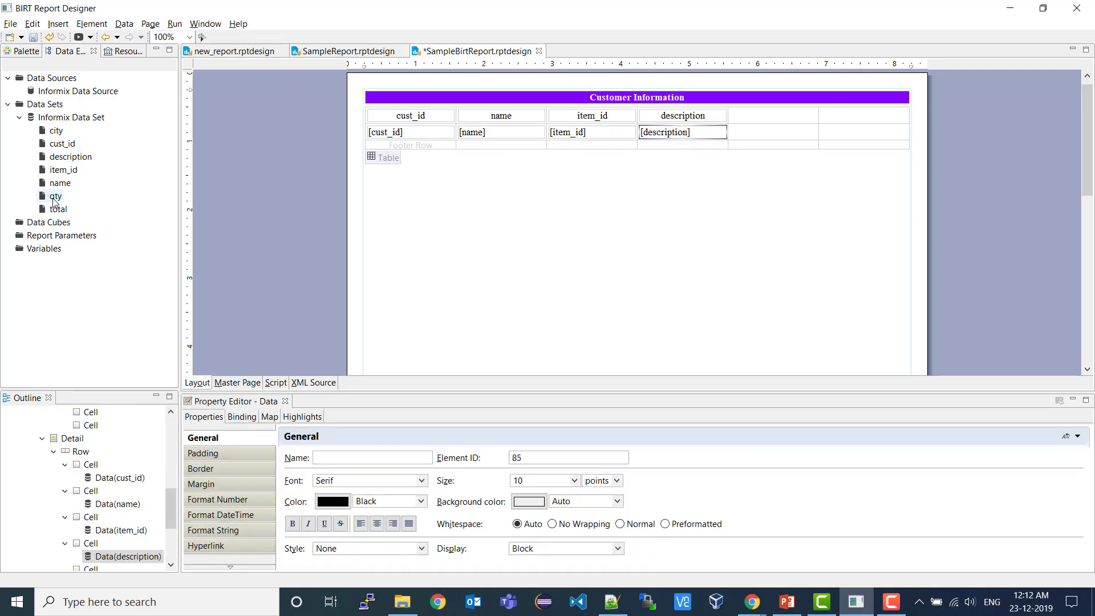
drag(55, 196, 787, 137)
drag(58, 209, 878, 139)
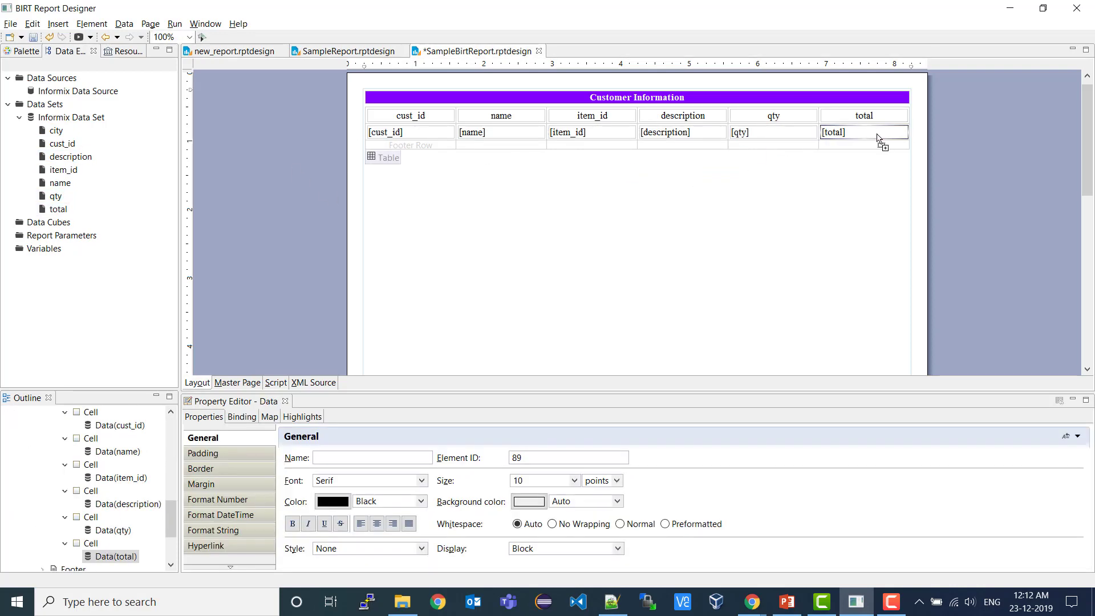
- Rename the first four headers to Customer ID, Customer Name, Item ID and Item Description
double_click(424, 116)
text(C)
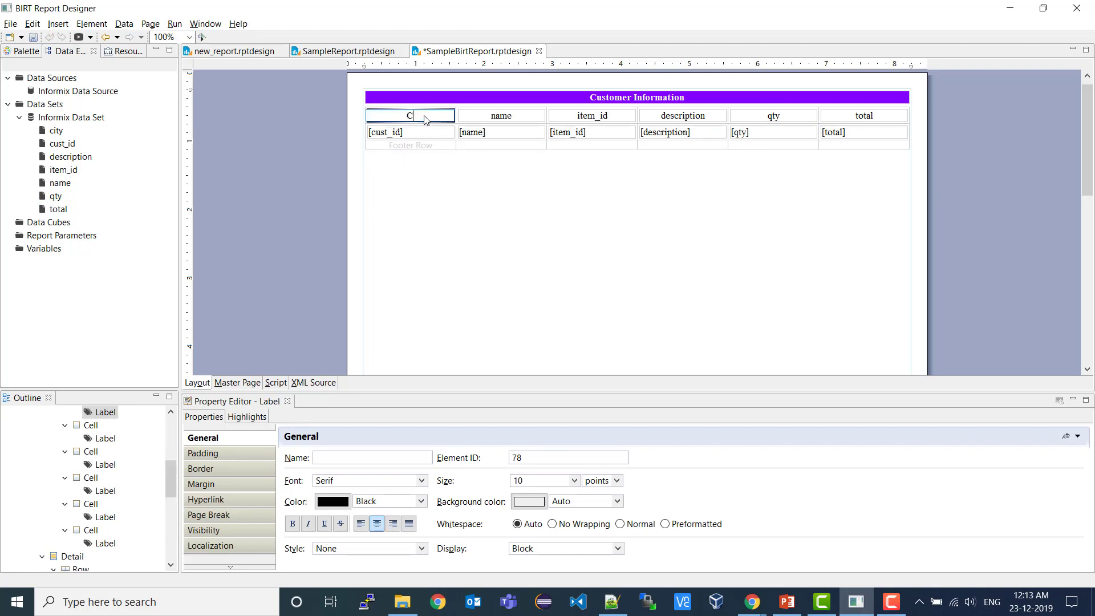
text(ustomer ID)
double_click(522, 118)
text(Customer Name)
double_click(593, 118)
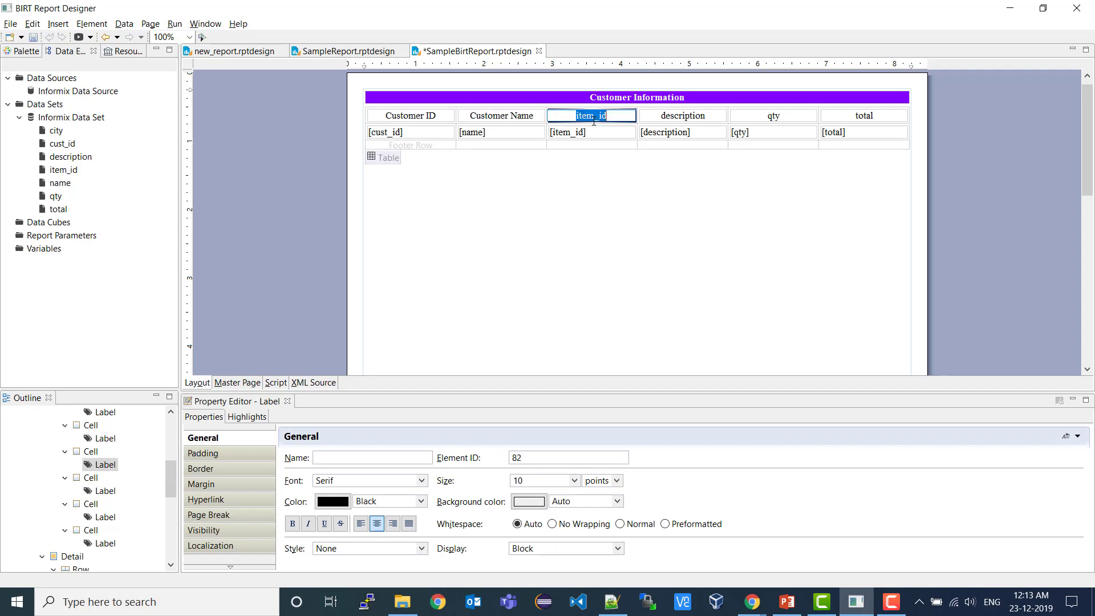
text(Item ID)
double_click(683, 119)
text(It)
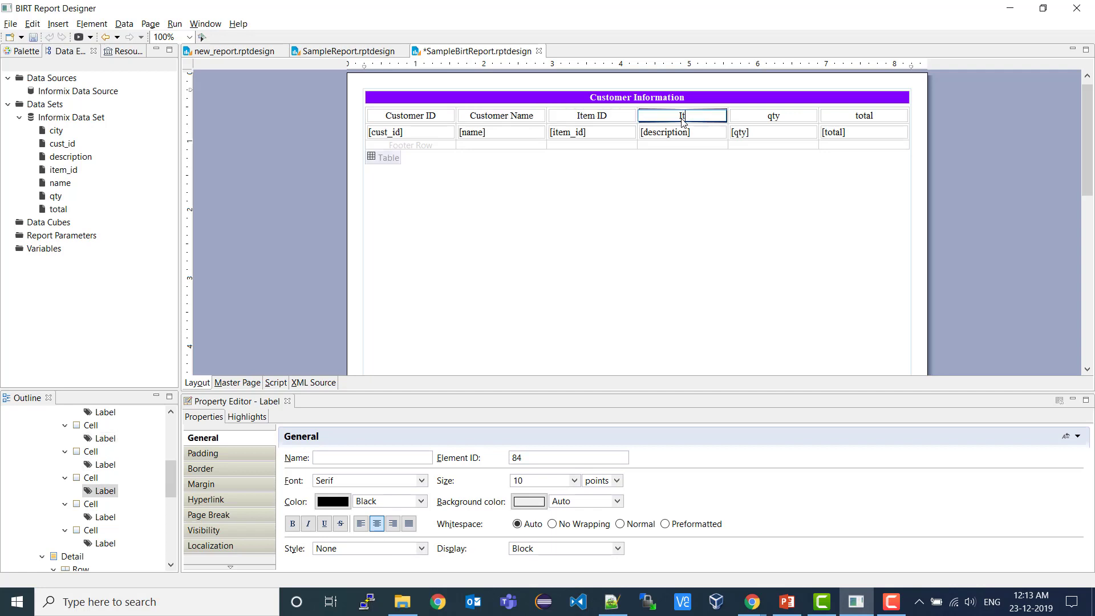
text(em Description)
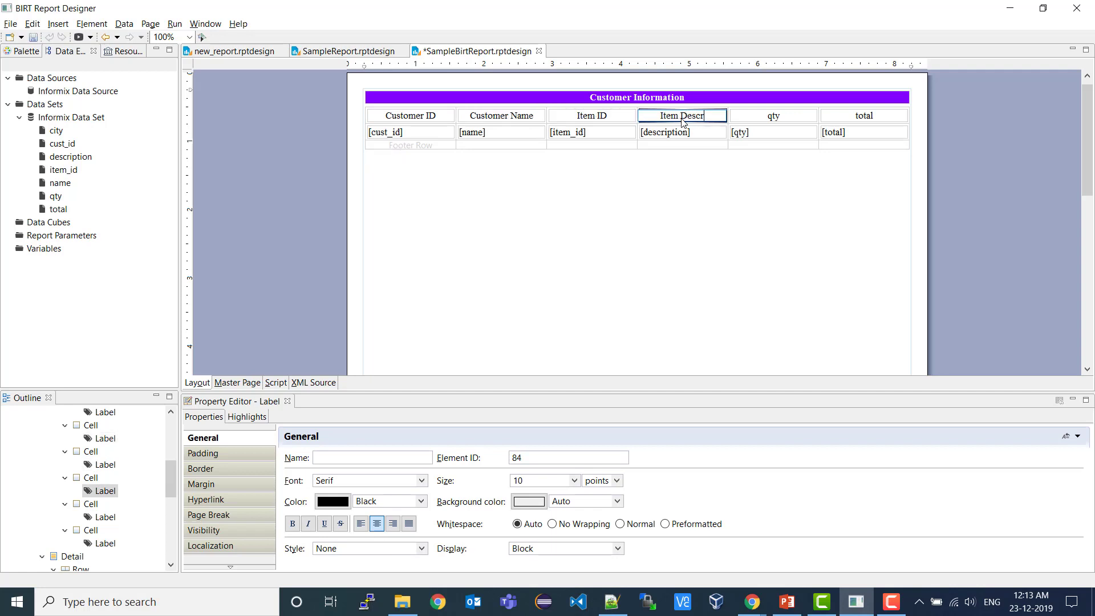
- Rename the last two headers to Quantity and Total, then save the report
double_click(776, 116)
text(Quanto)
key(BackSpace)
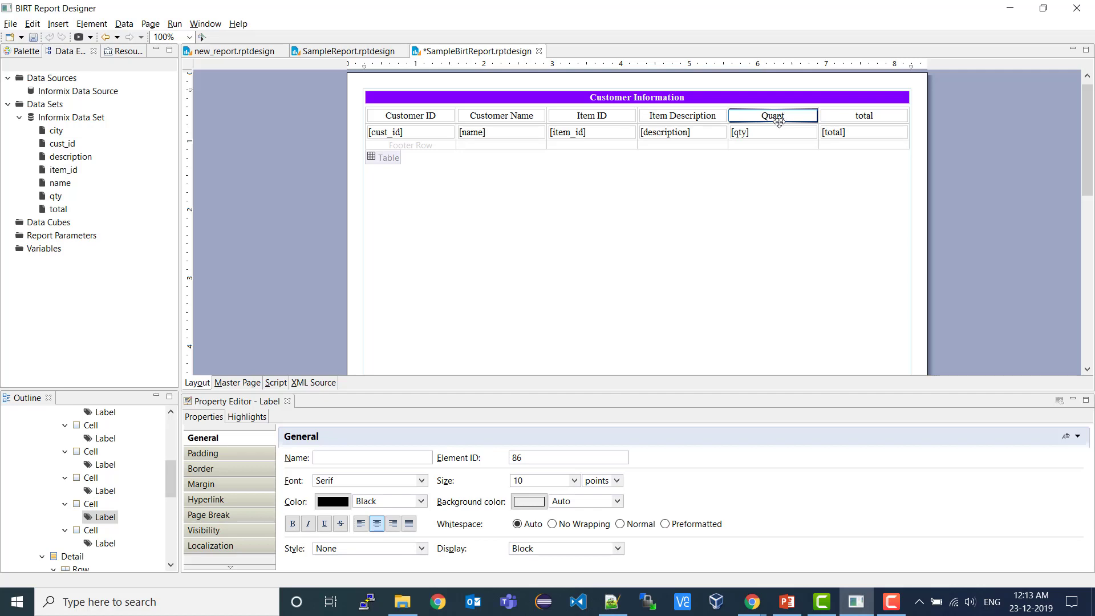
text(ity)
double_click(866, 119)
text(Total)
key(Return)
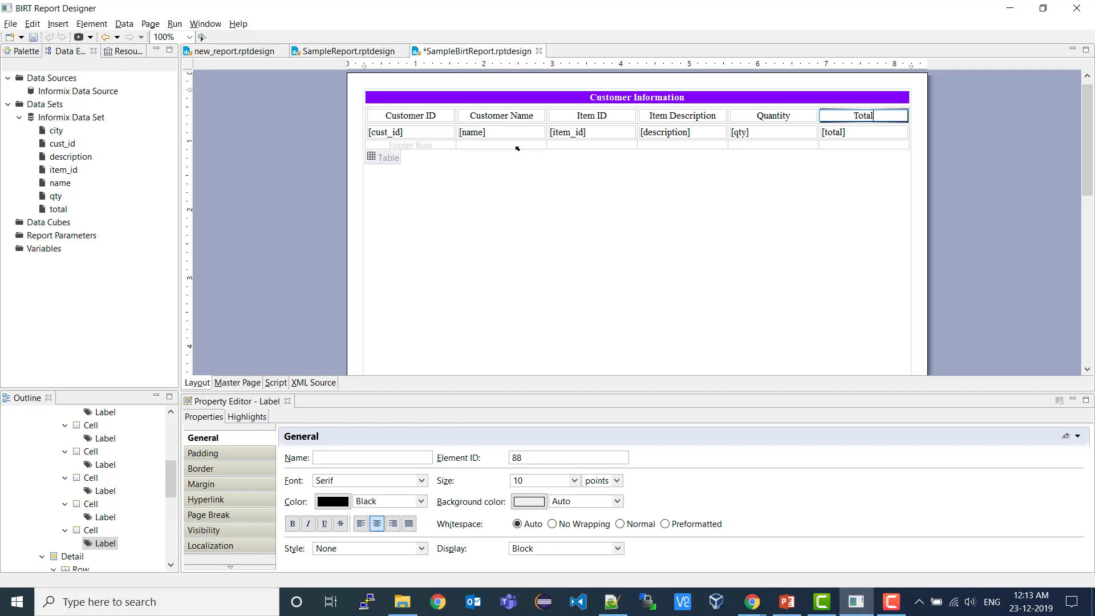
key(ctrl+s)
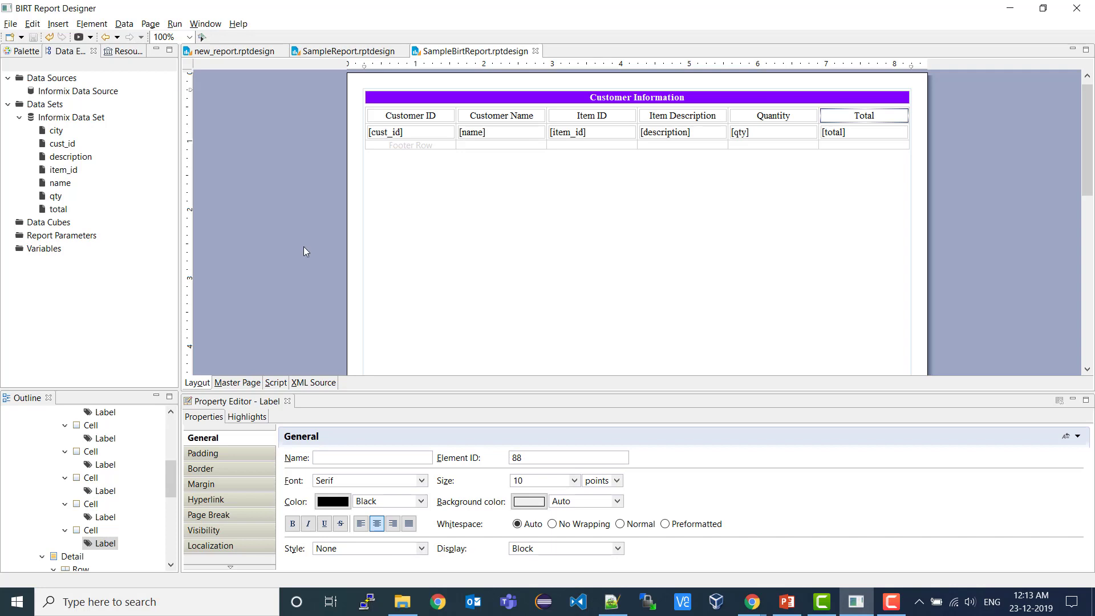
- Run the report in the web viewer via Run > View Report, dismissing the browser prompt
click(175, 23)
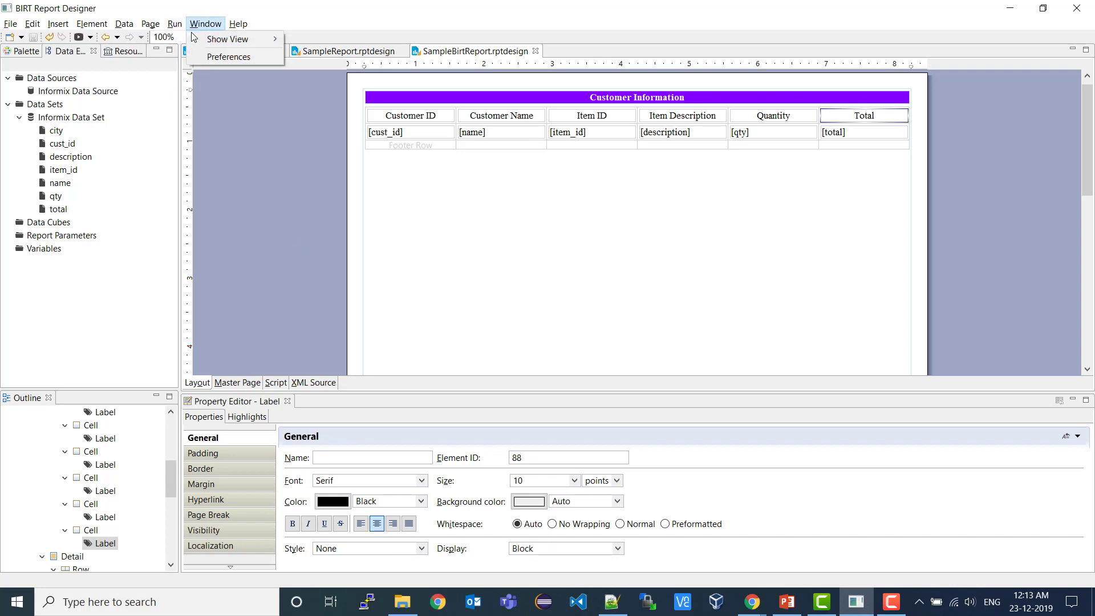
mouse_move(228, 42)
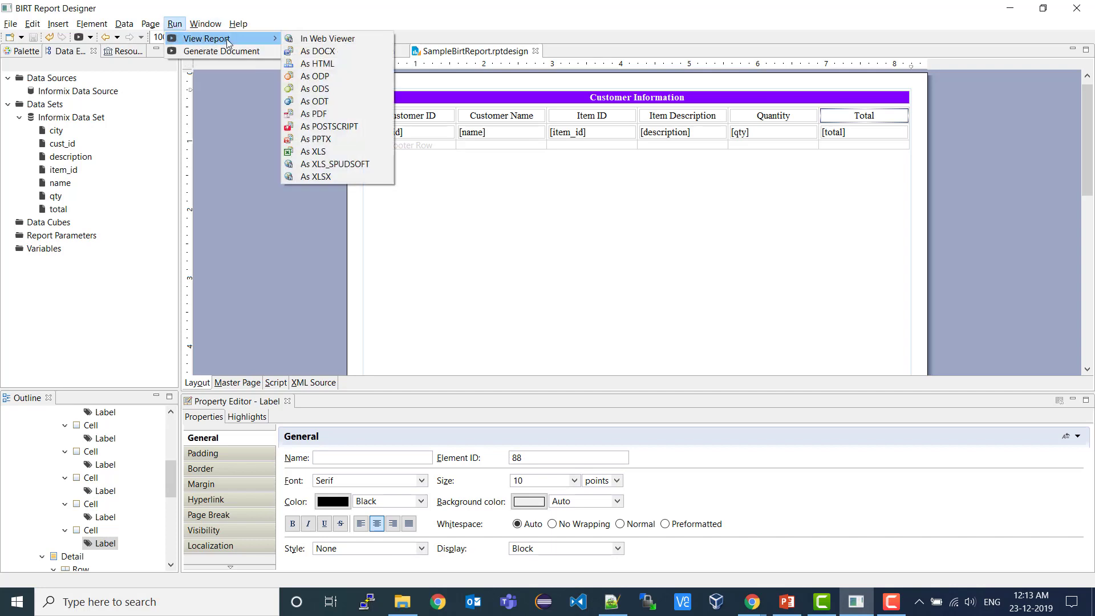
click(329, 40)
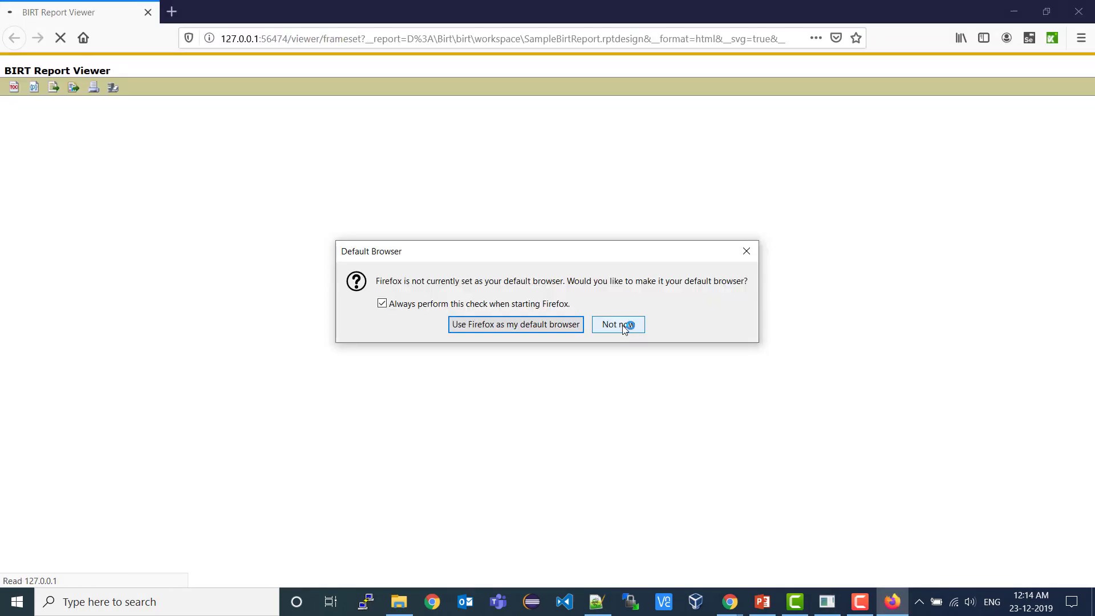
click(622, 323)
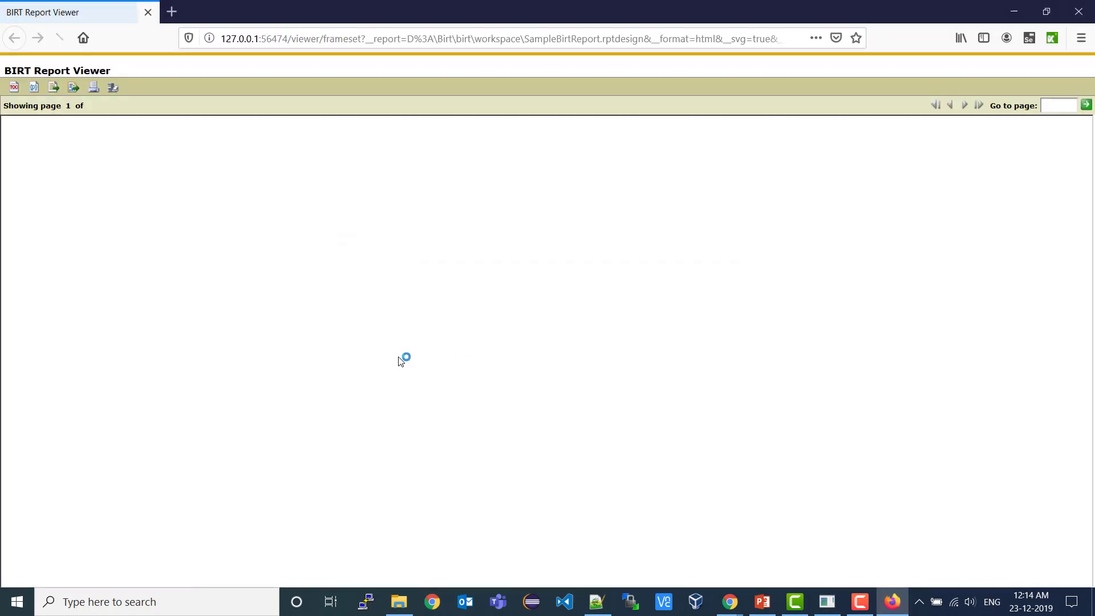